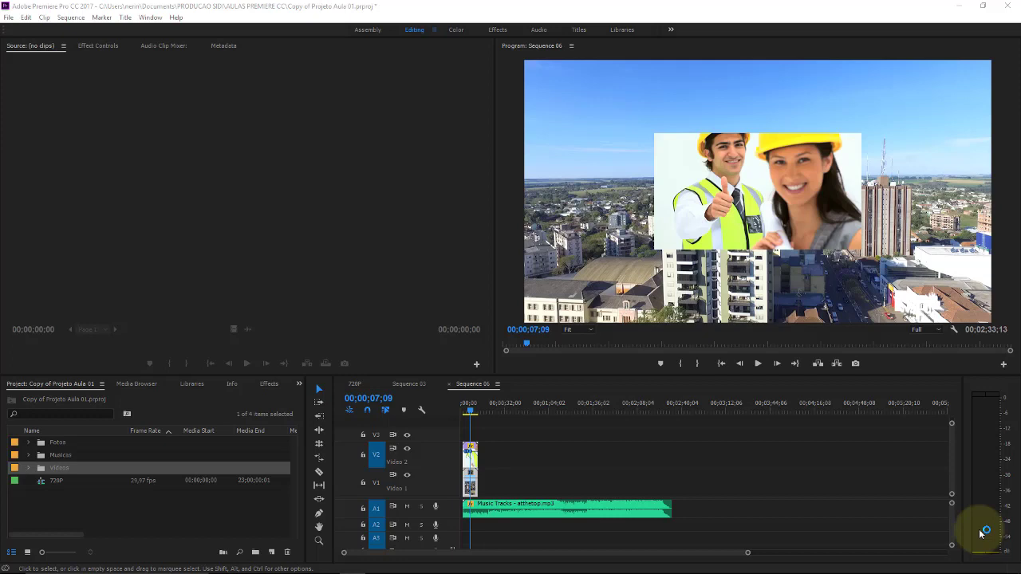
Open the General preferences and close them without changing anything.
click(230, 157)
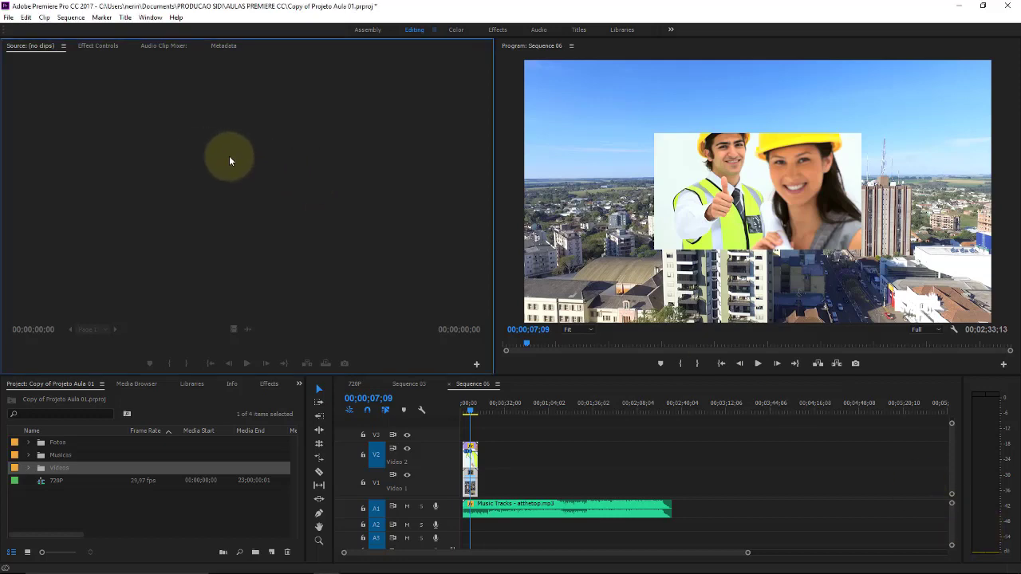
click(27, 17)
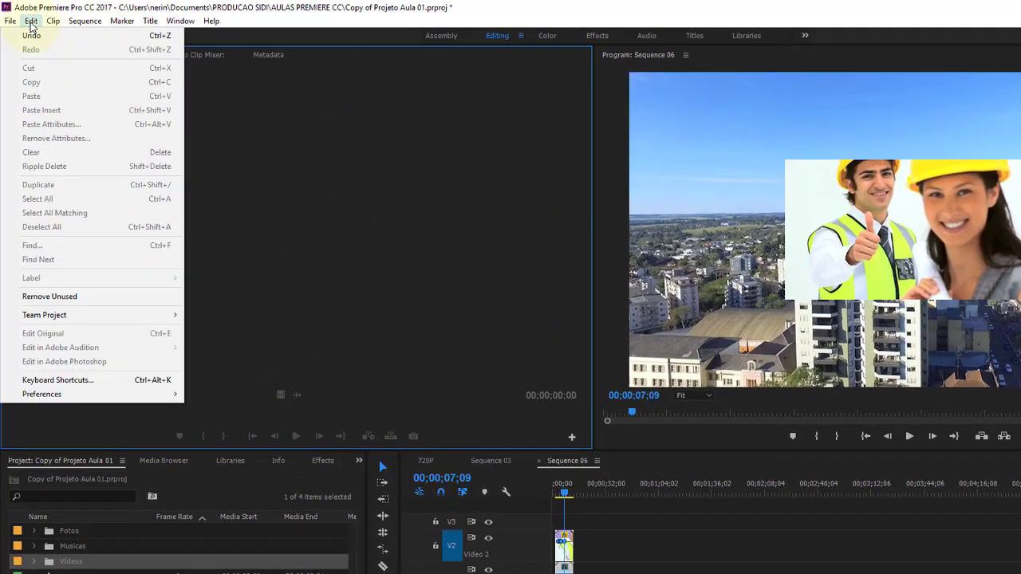
mouse_move(101, 393)
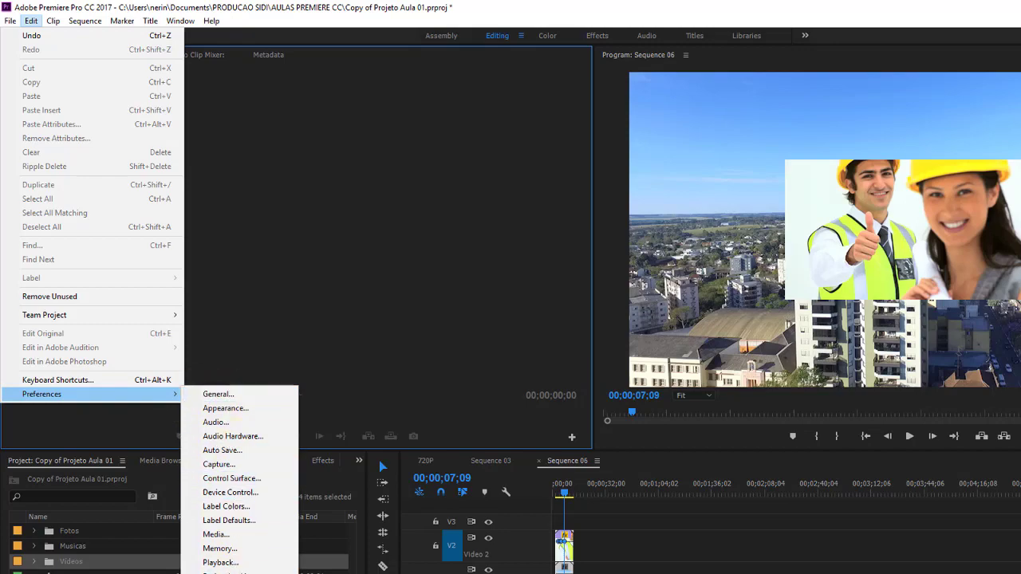
click(226, 395)
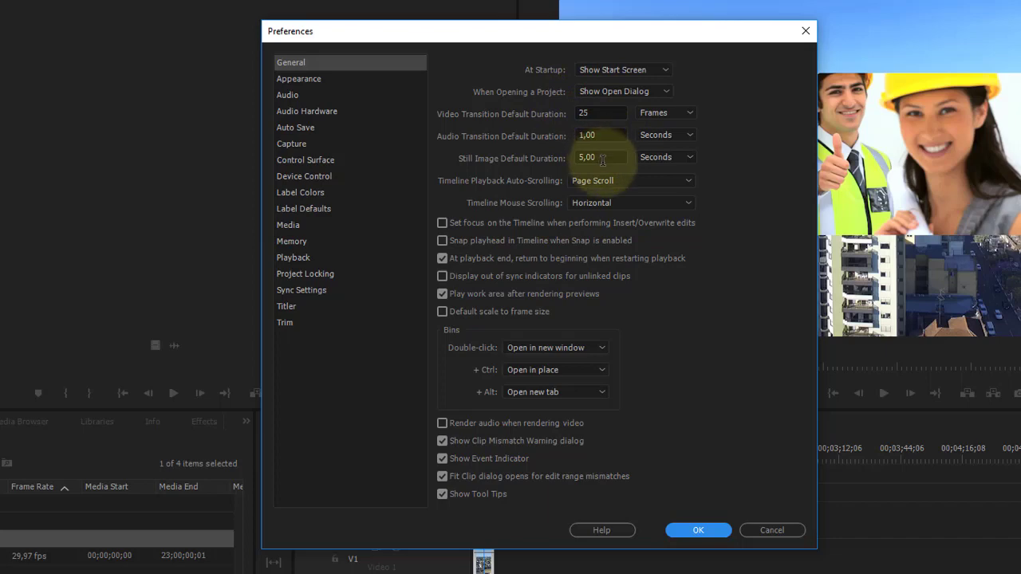
click(768, 529)
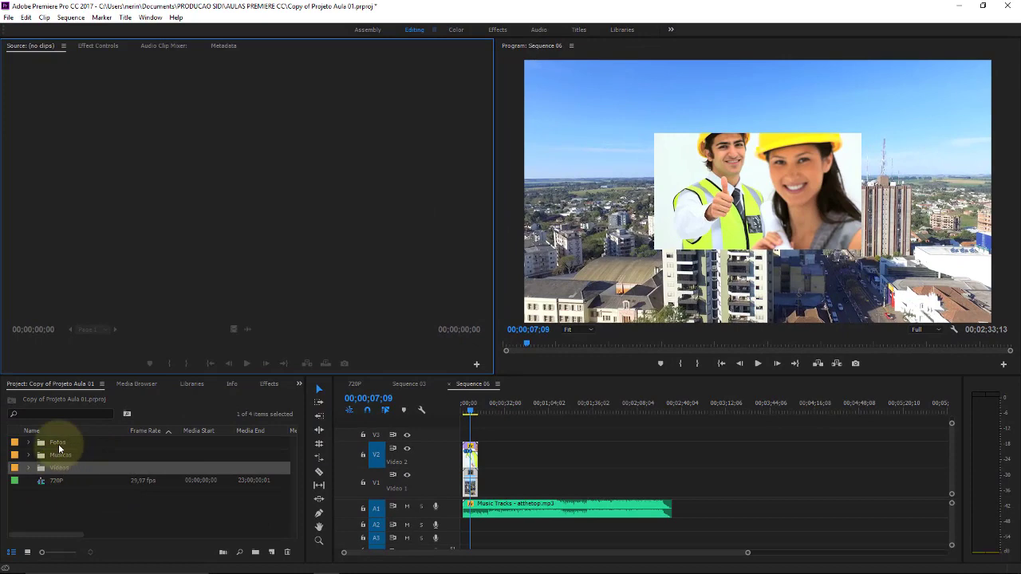
Open the Fotos bin in its own window and place the sunflower photo on track V2.
double_click(58, 443)
drag(132, 245, 530, 452)
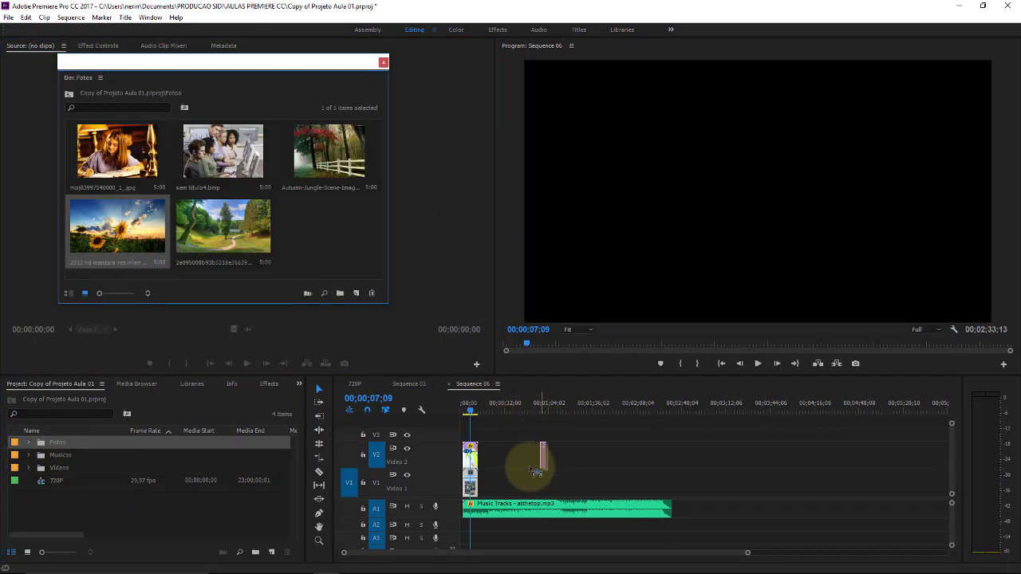
click(531, 401)
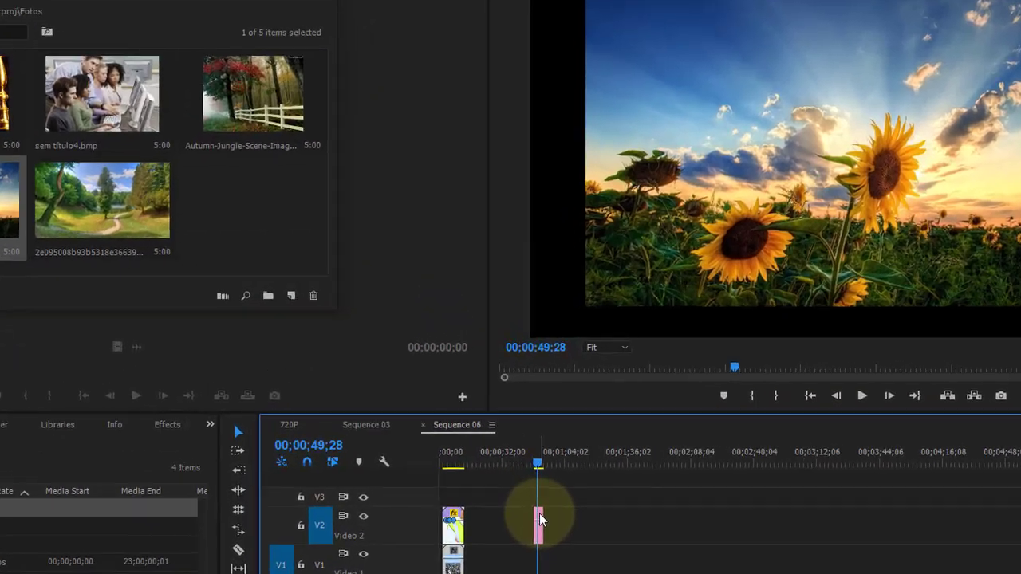
Check the sunflower clip's Speed/Duration without changing it, then delete the clip.
right_click(533, 473)
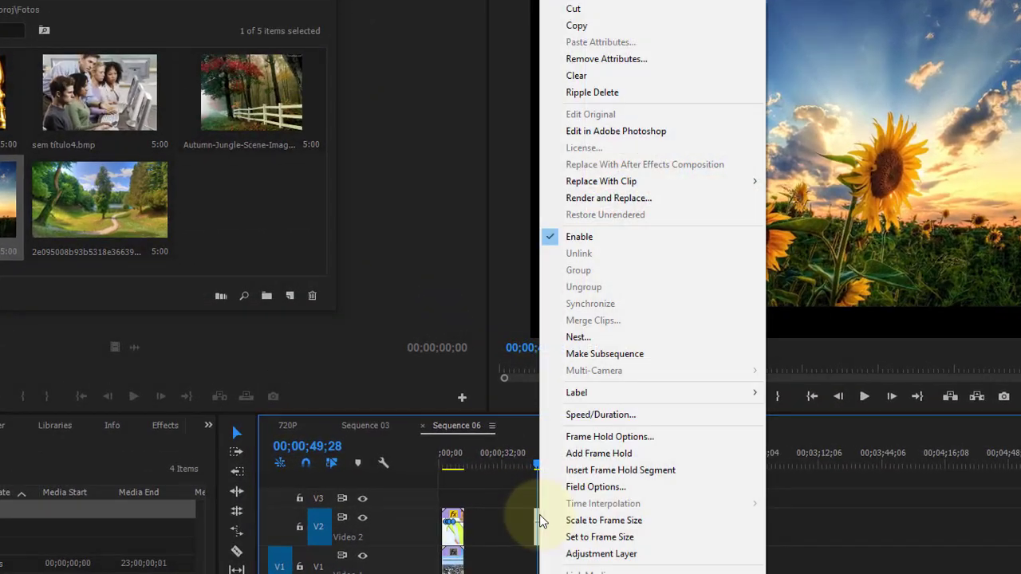
click(598, 416)
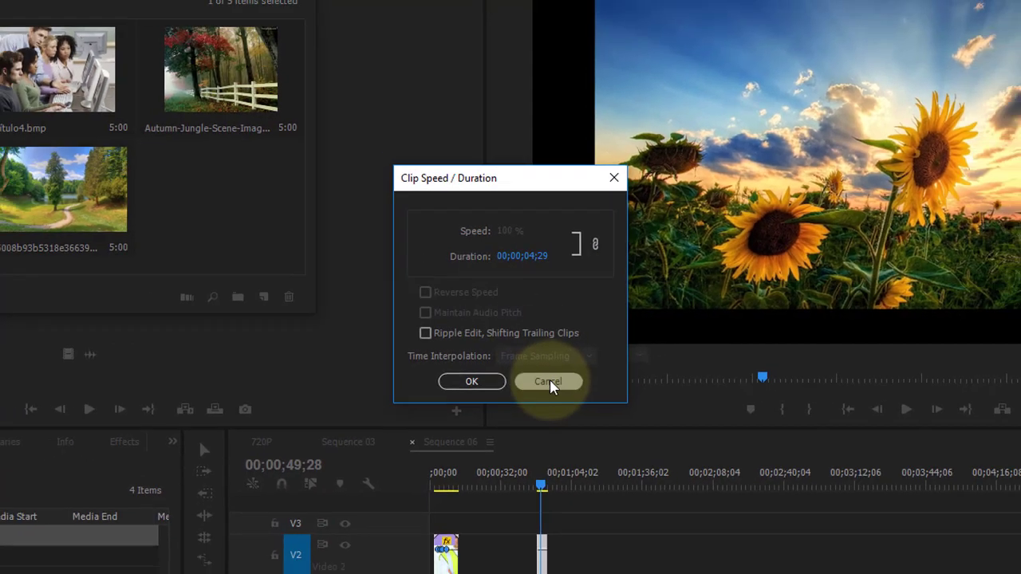
click(552, 391)
key(Delete)
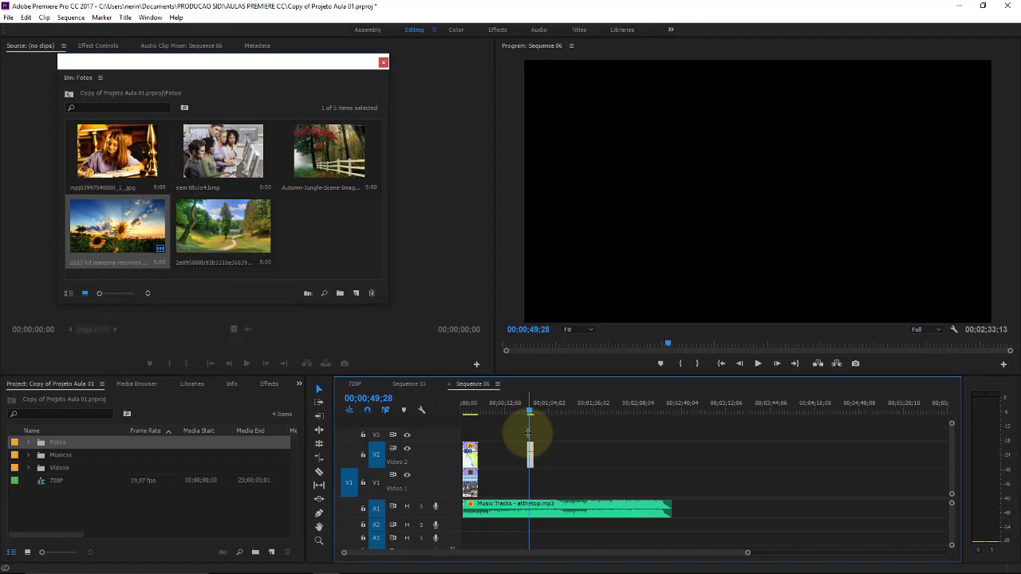
Close the Fotos bin window and set Still Image Default Duration to 3 seconds in General preferences.
click(383, 62)
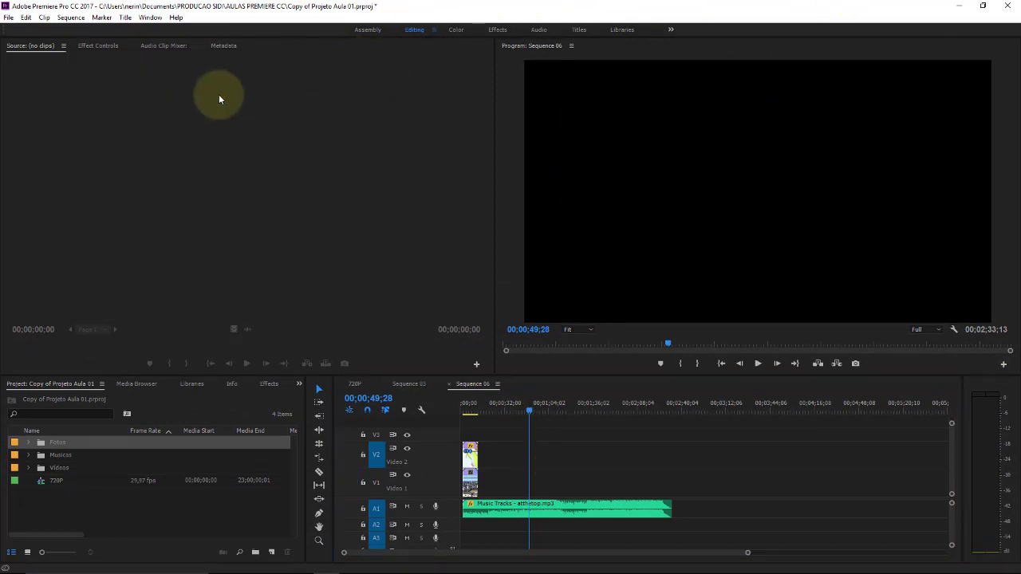
click(25, 17)
mouse_move(64, 331)
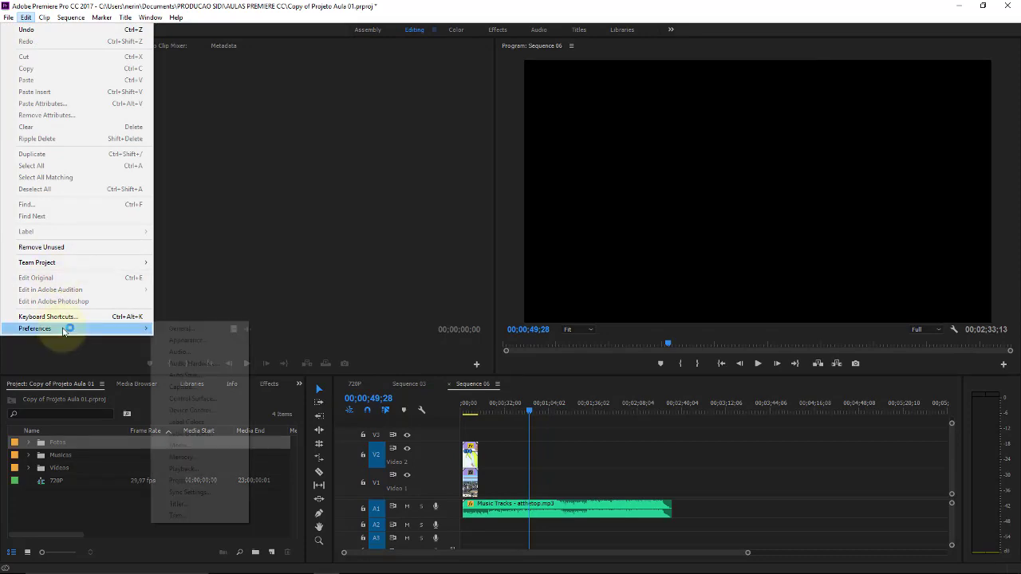
click(199, 329)
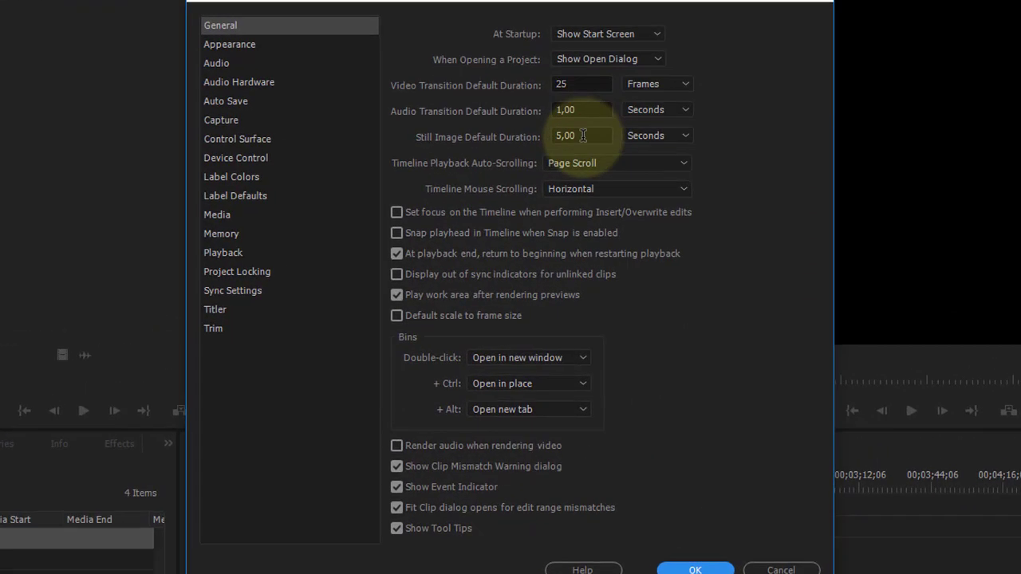
double_click(583, 136)
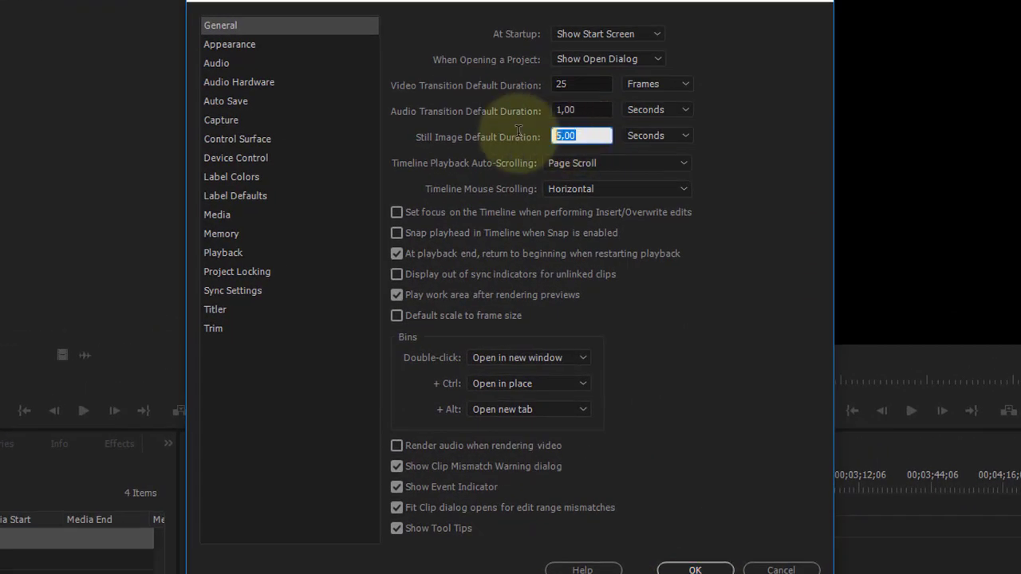
text(3)
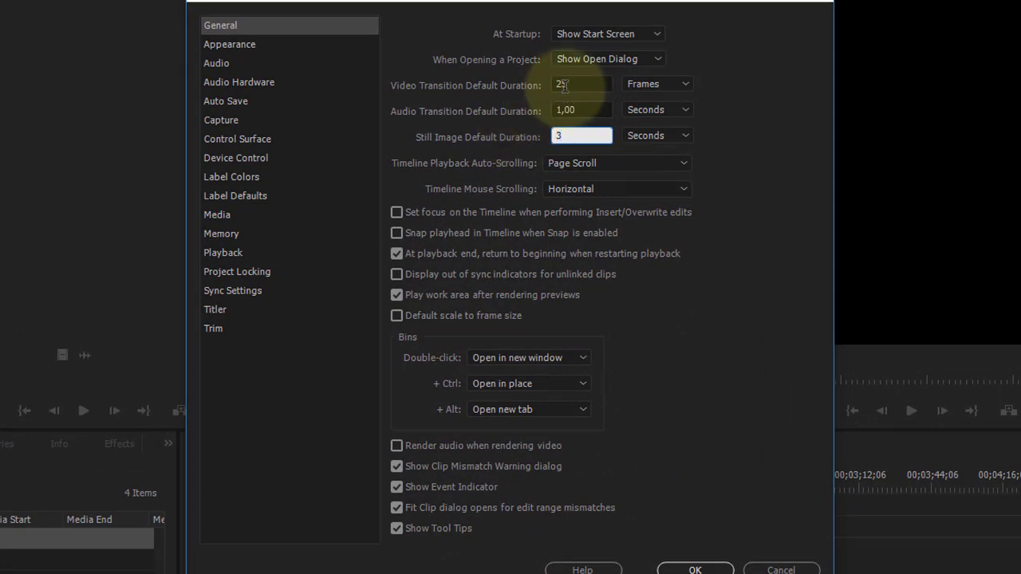
click(592, 109)
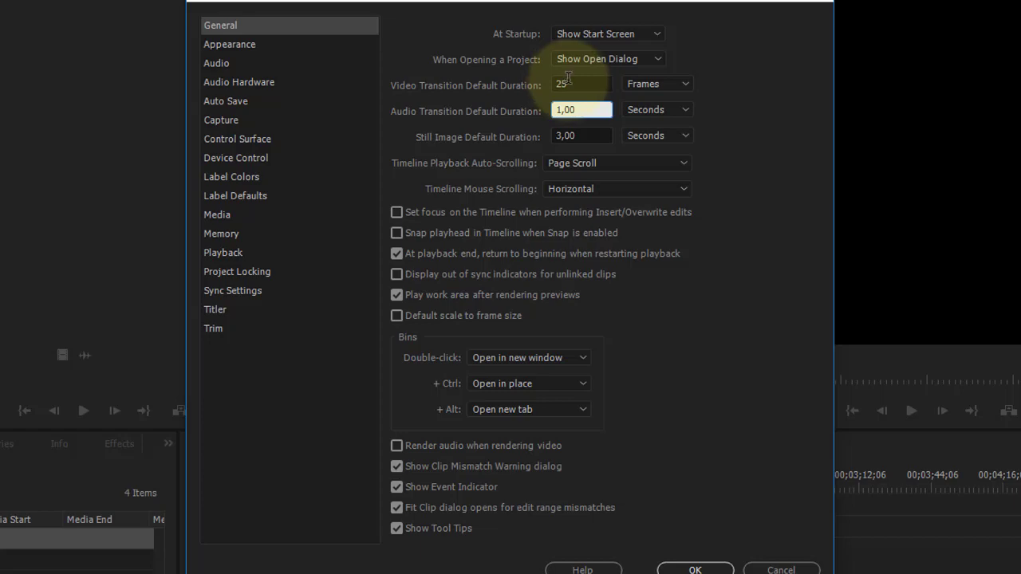
Confirm the preferences, then place the first Fotos photo on V2 at the playhead.
click(695, 569)
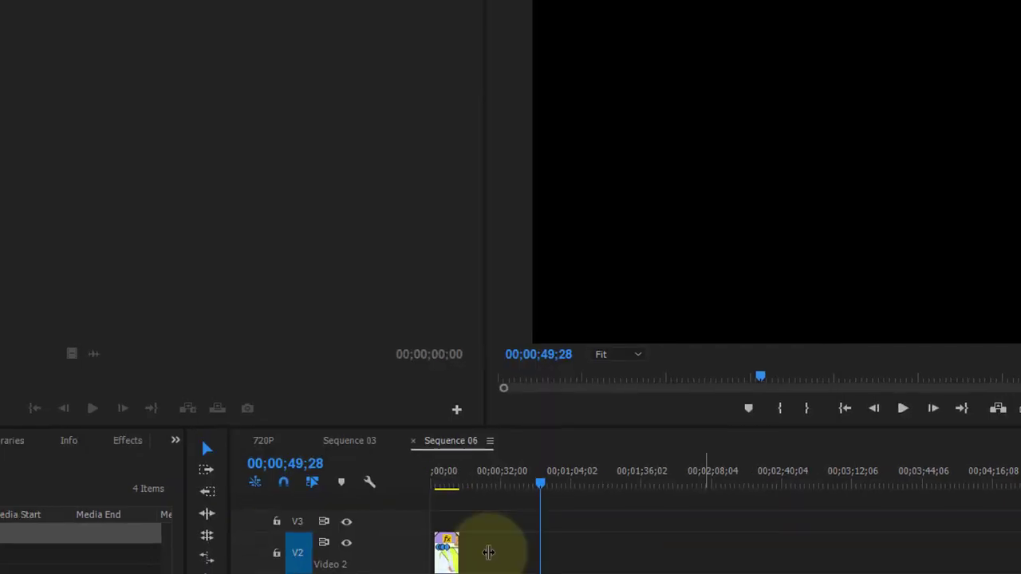
click(28, 442)
click(67, 457)
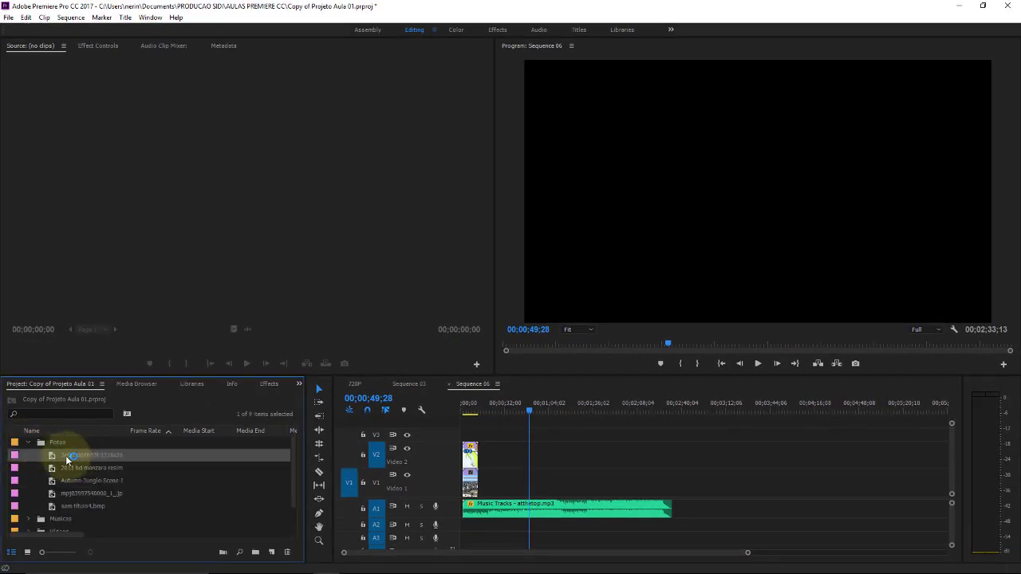
drag(67, 457, 526, 466)
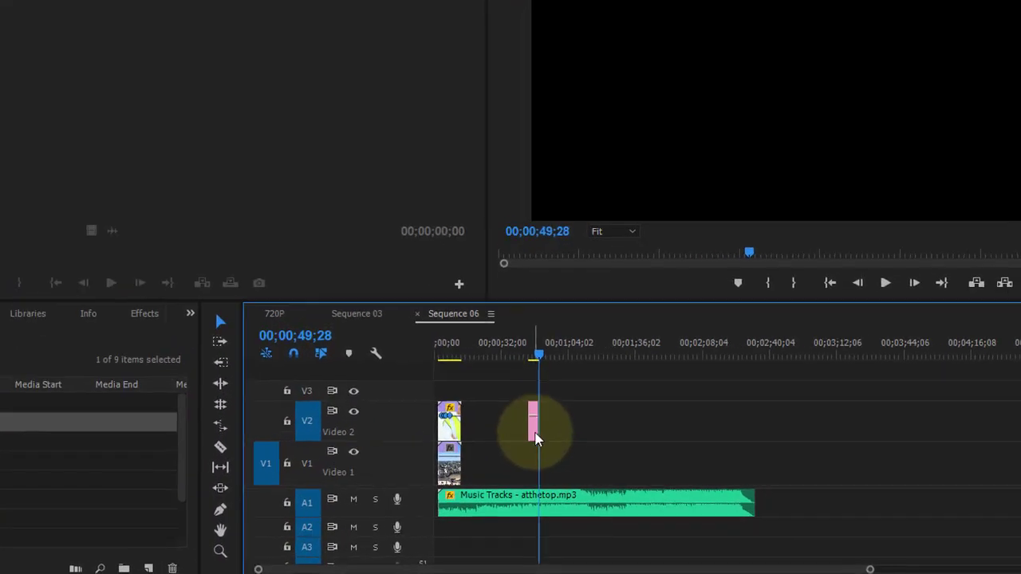
Check the new photo clip's Speed/Duration (00;00;04;29) and close it unchanged.
right_click(537, 415)
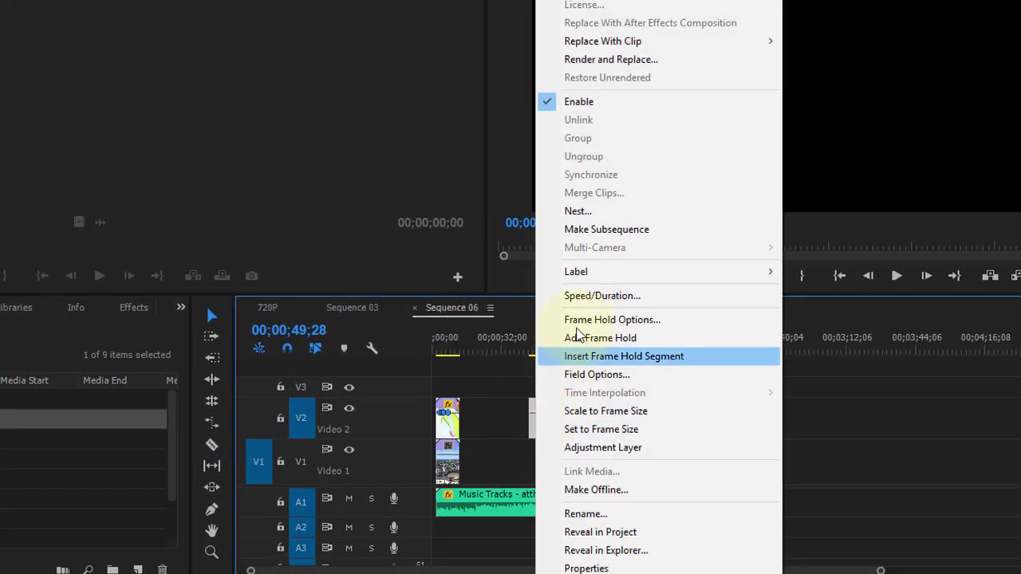
click(671, 298)
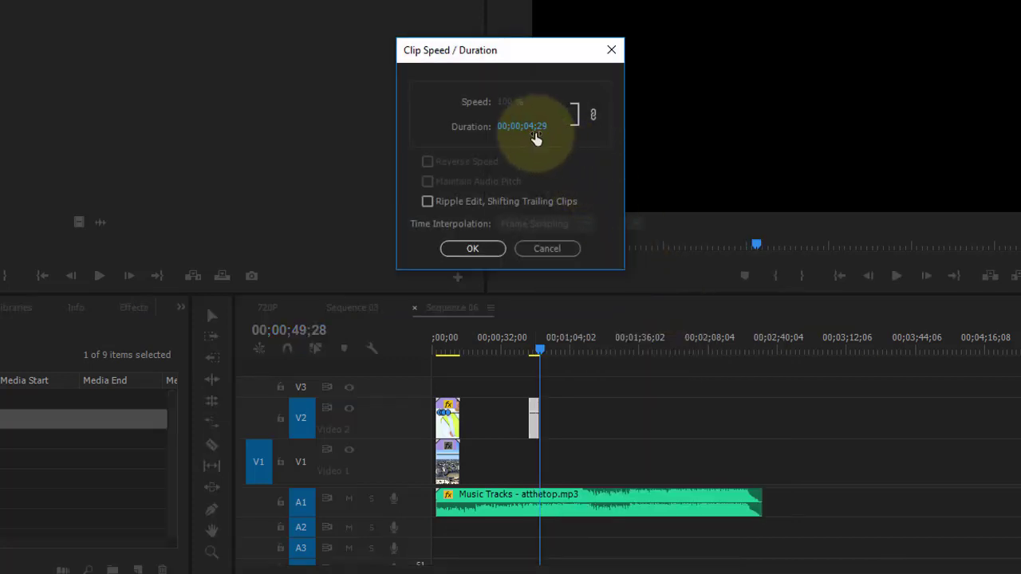
click(560, 251)
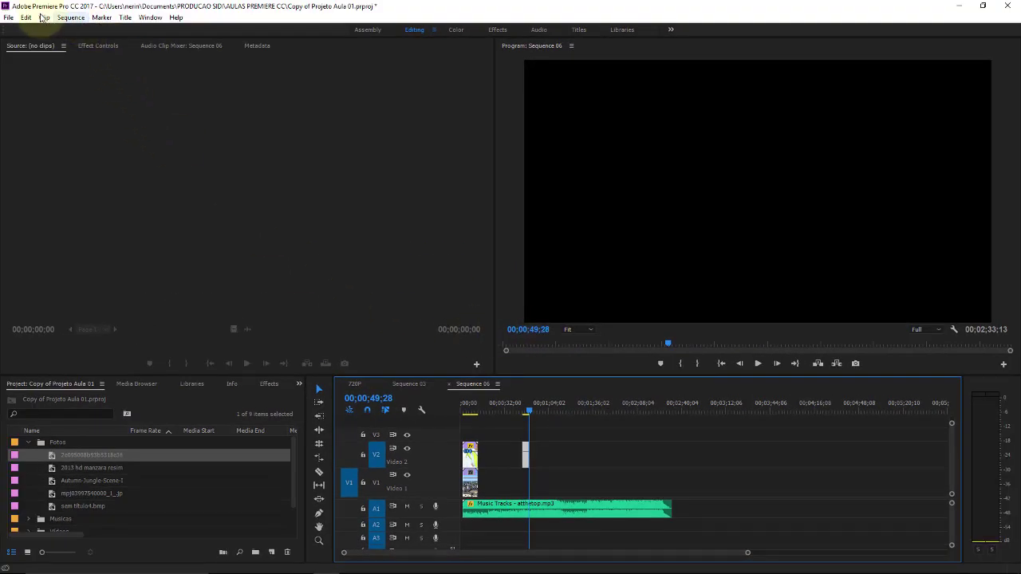
Open the Appearance preferences and move the dialog to the upper left.
click(26, 16)
mouse_move(79, 329)
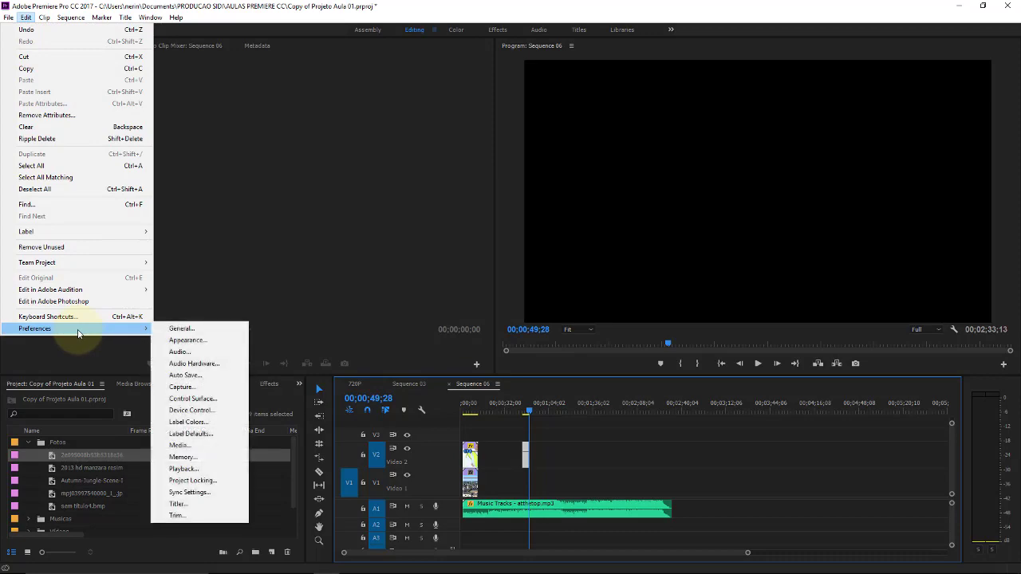
click(224, 329)
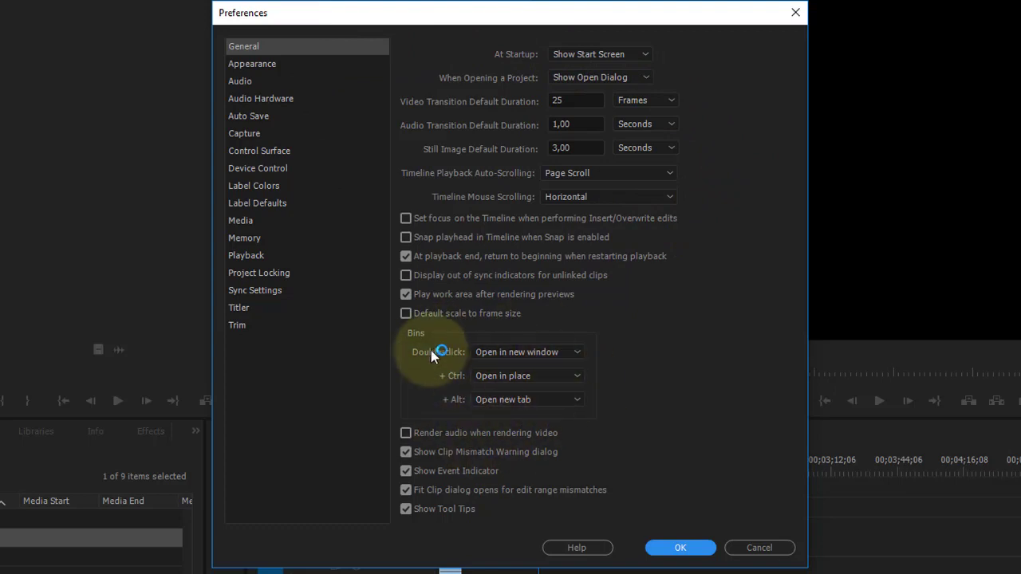
click(276, 67)
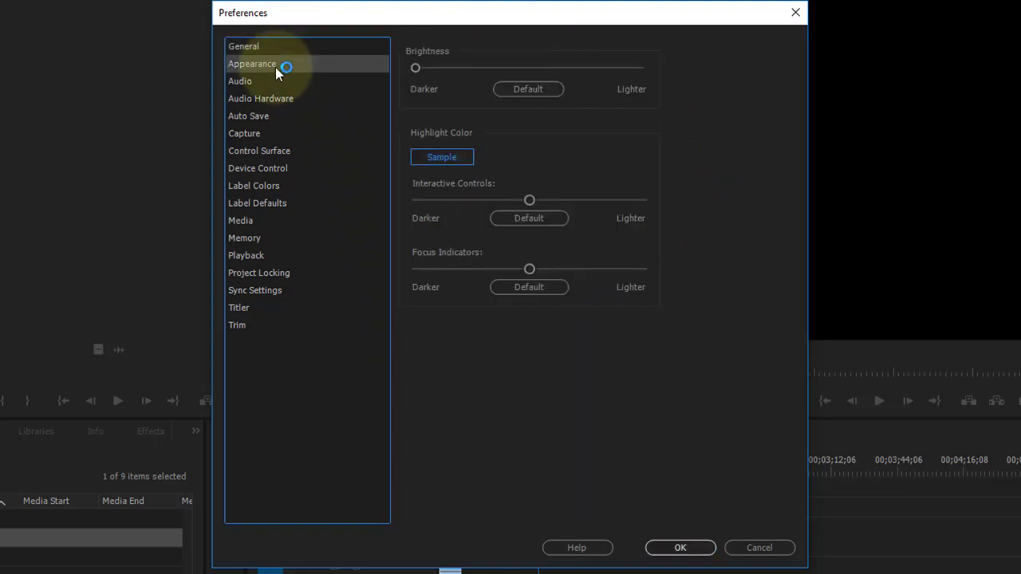
mouse_move(451, 23)
mouse_down()
mouse_move(147, 1)
mouse_move(72, 55)
mouse_up()
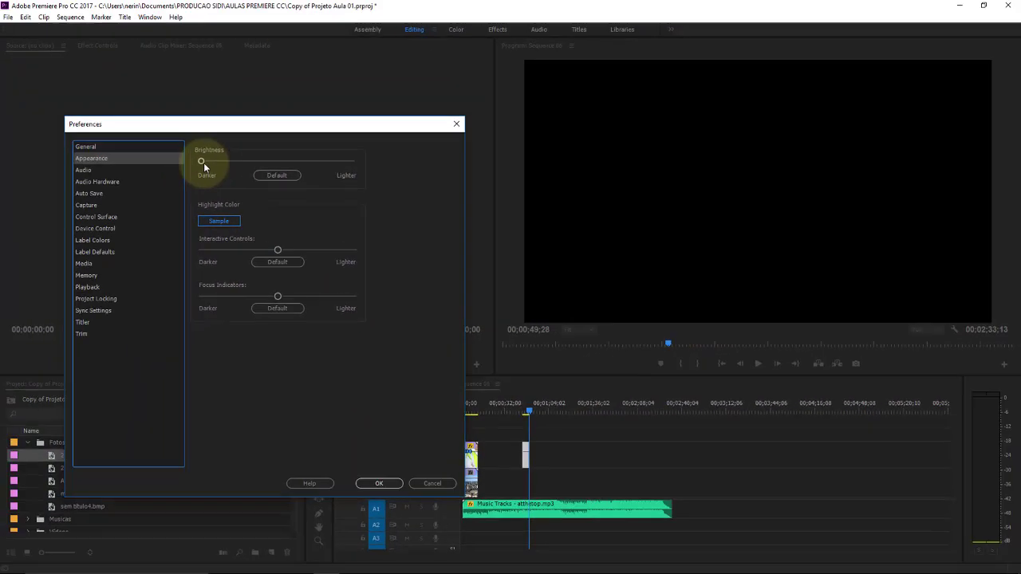
Brighten the interface slightly, reset brightness to Default, and set Focus Indicators darker.
mouse_move(204, 166)
mouse_down()
mouse_move(372, 159)
mouse_move(202, 160)
mouse_move(256, 142)
mouse_up()
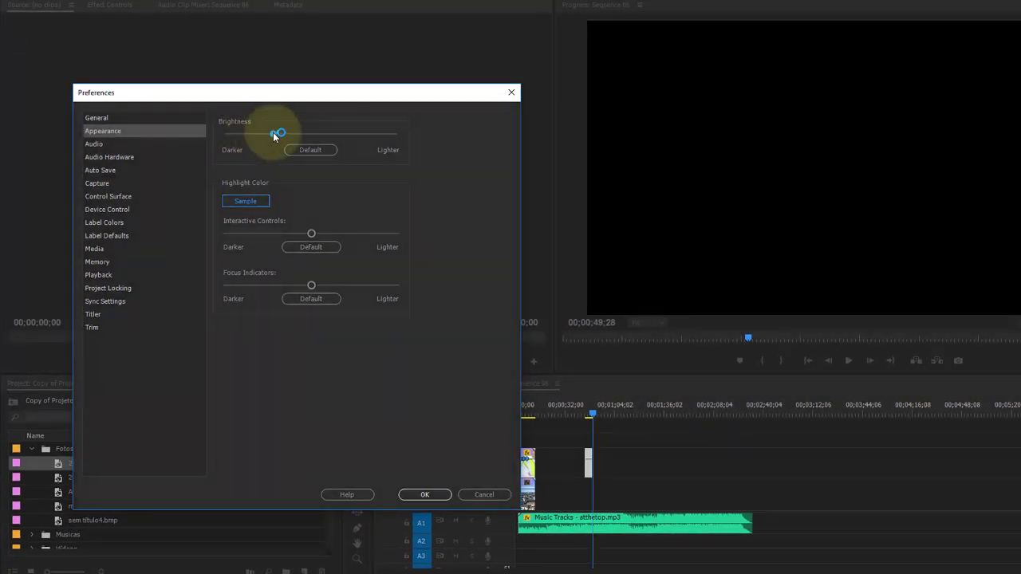
click(311, 152)
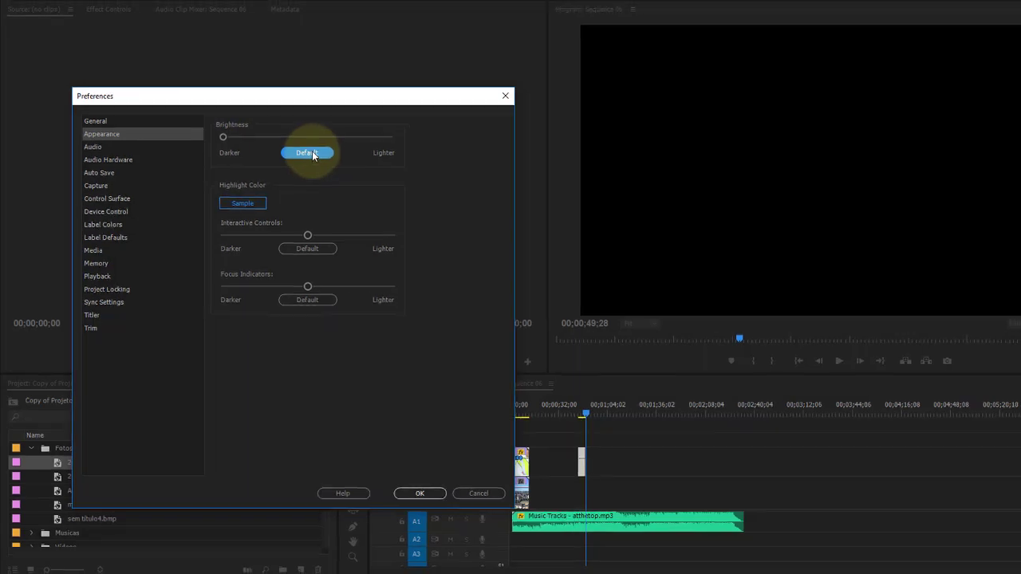
click(244, 198)
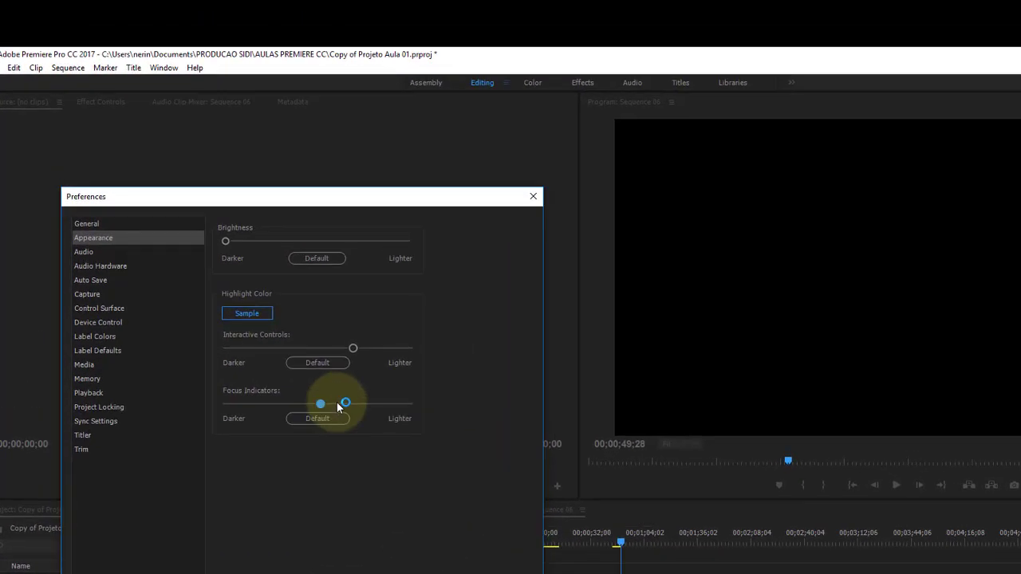
Push the Interactive Controls and Focus Indicators sliders toward Lighter, then show Audio preferences.
drag(337, 406, 248, 393)
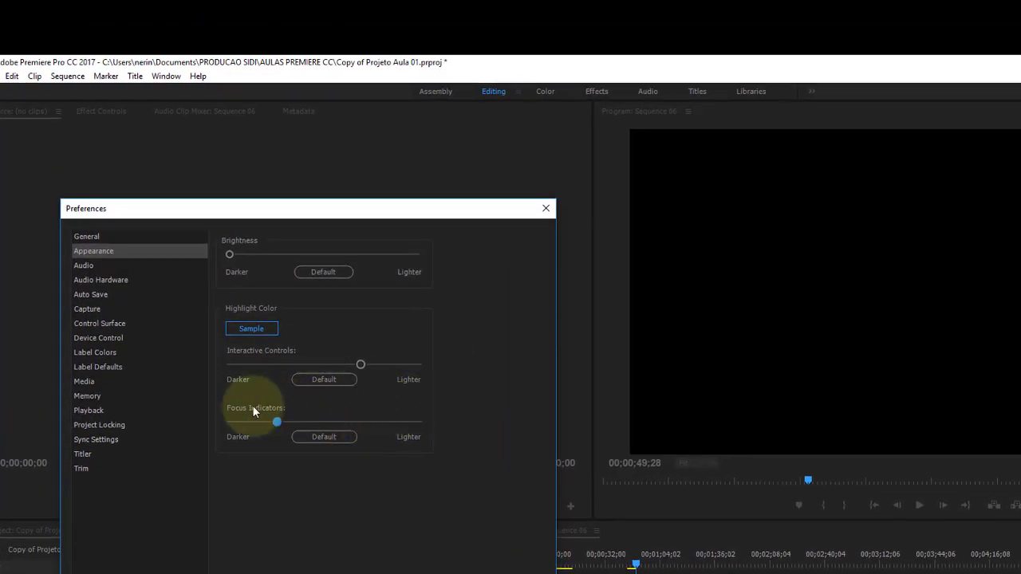
drag(359, 364, 243, 365)
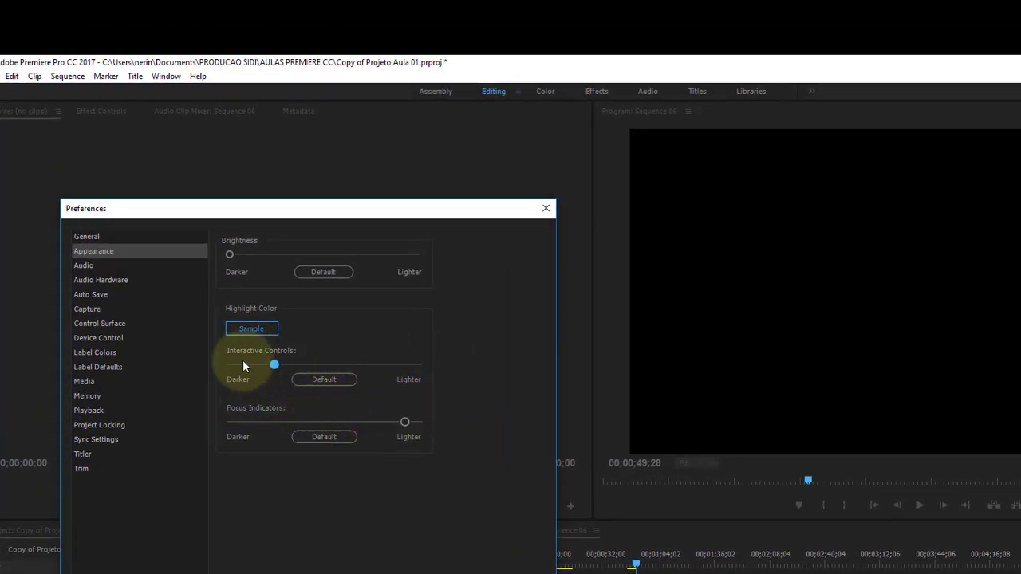
drag(390, 365, 517, 164)
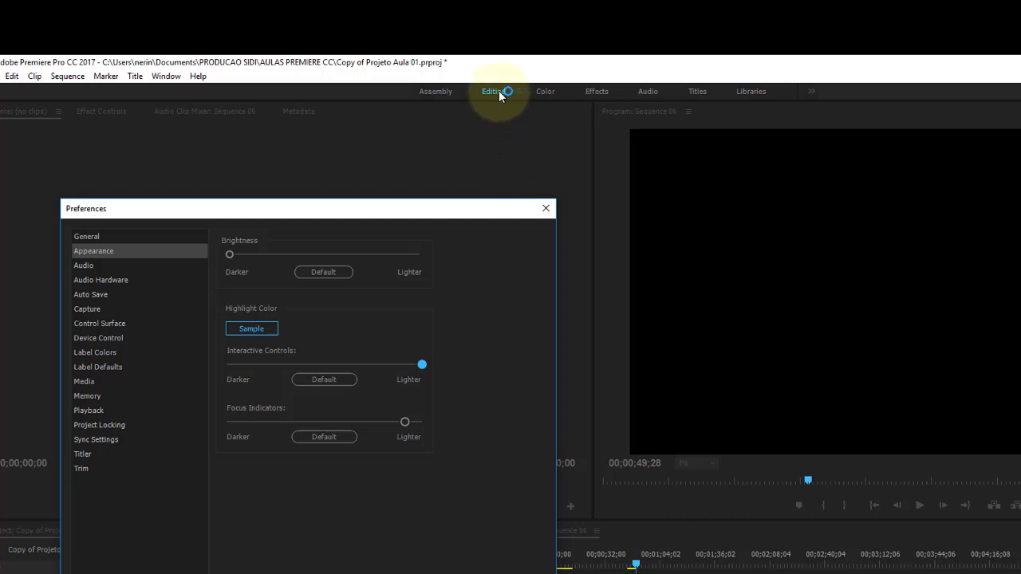
drag(424, 367, 445, 364)
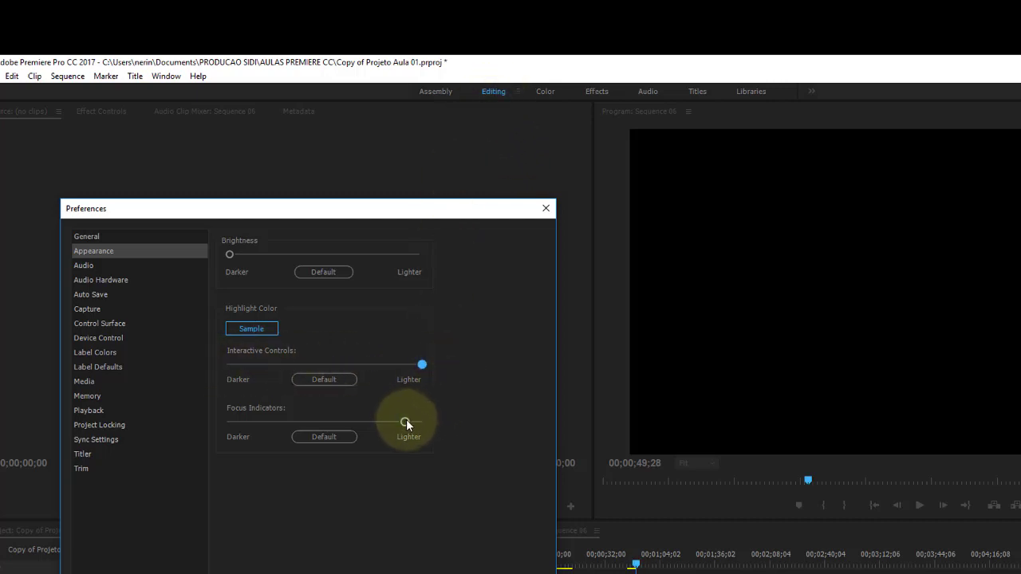
drag(401, 424, 281, 424)
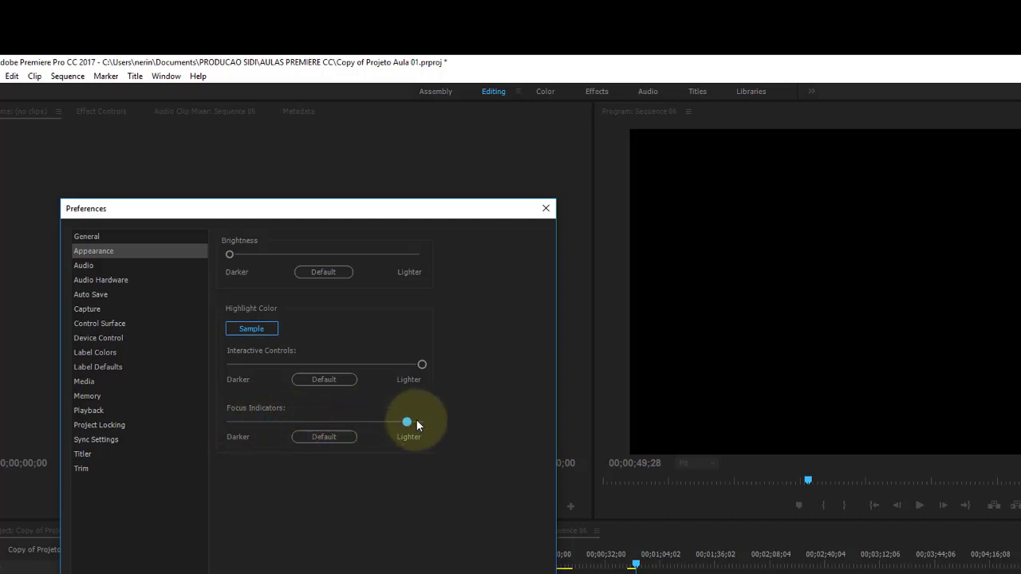
drag(410, 422, 414, 398)
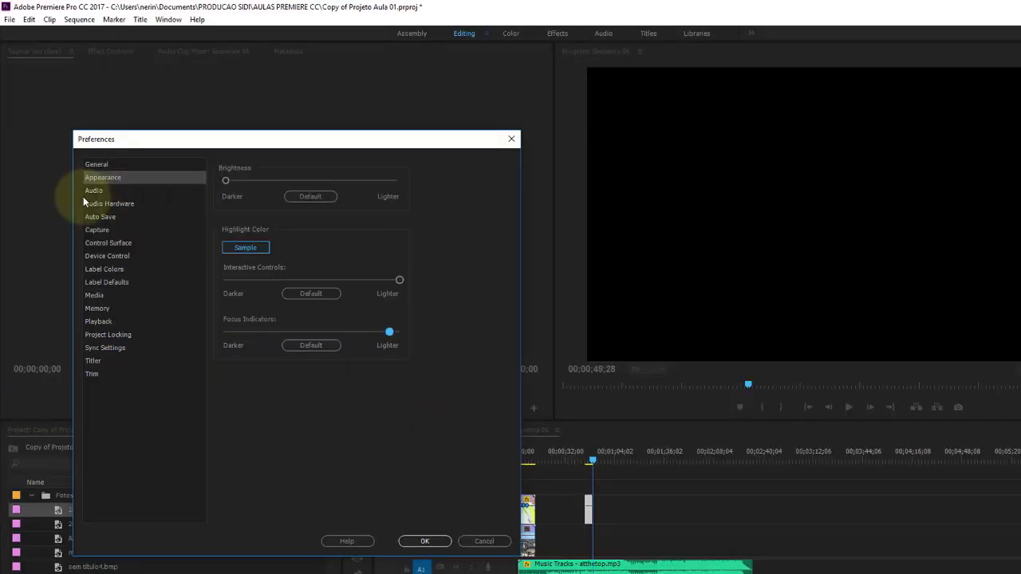
click(85, 271)
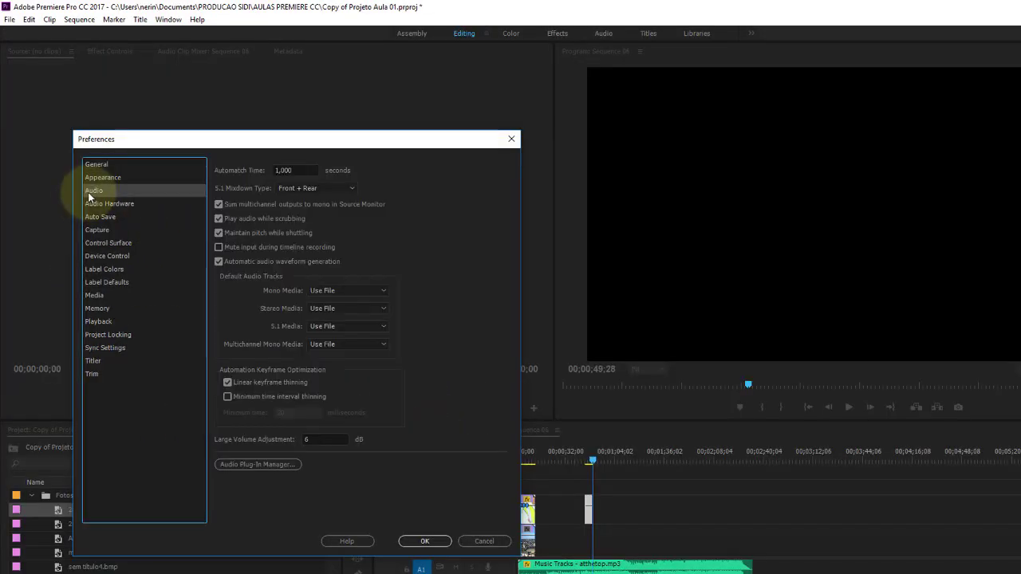
Keep the Yeti Stereo Microphone as Audio Hardware default input, then view Auto Save settings.
click(99, 179)
click(315, 189)
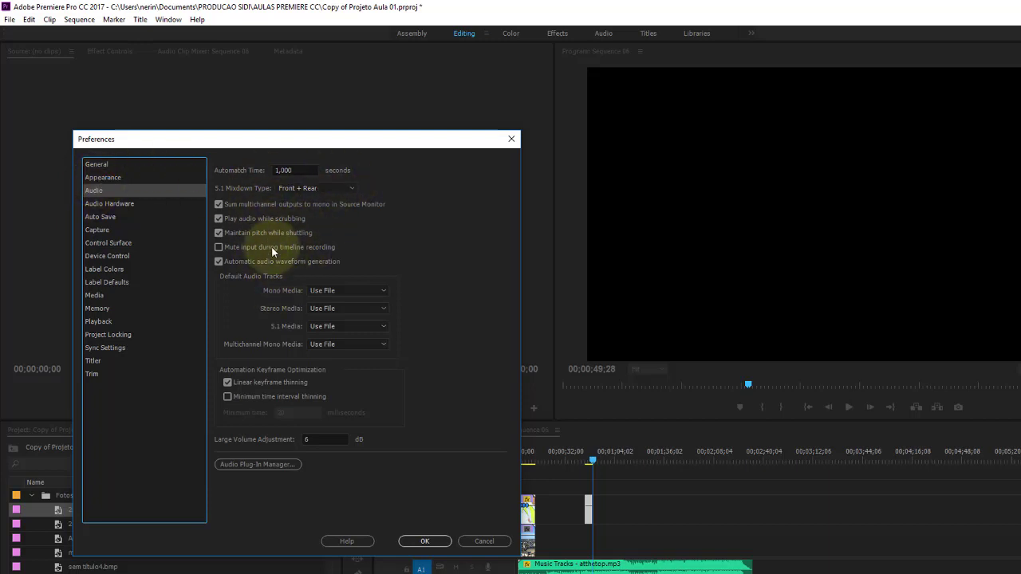
click(128, 205)
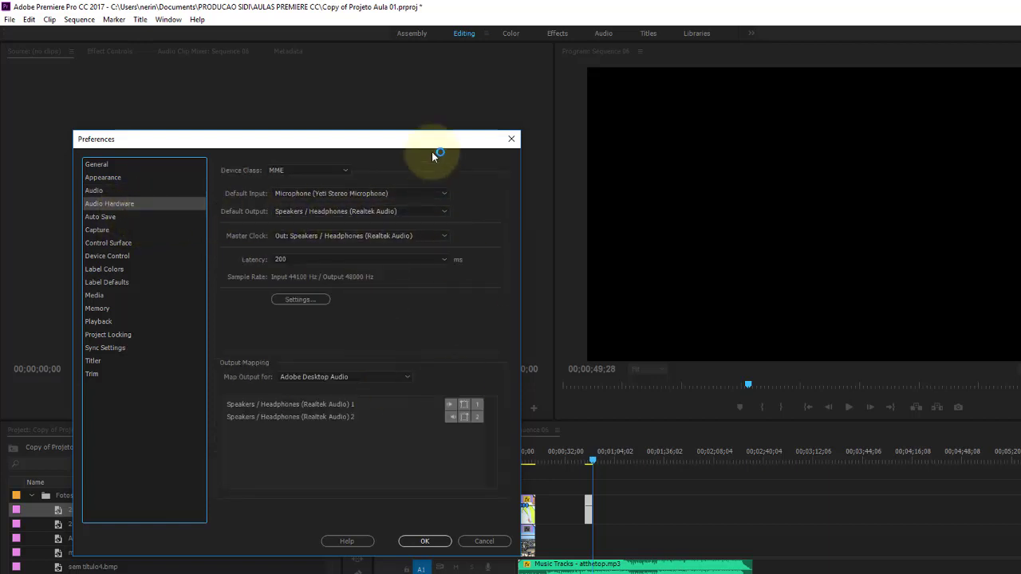
drag(431, 143, 383, 25)
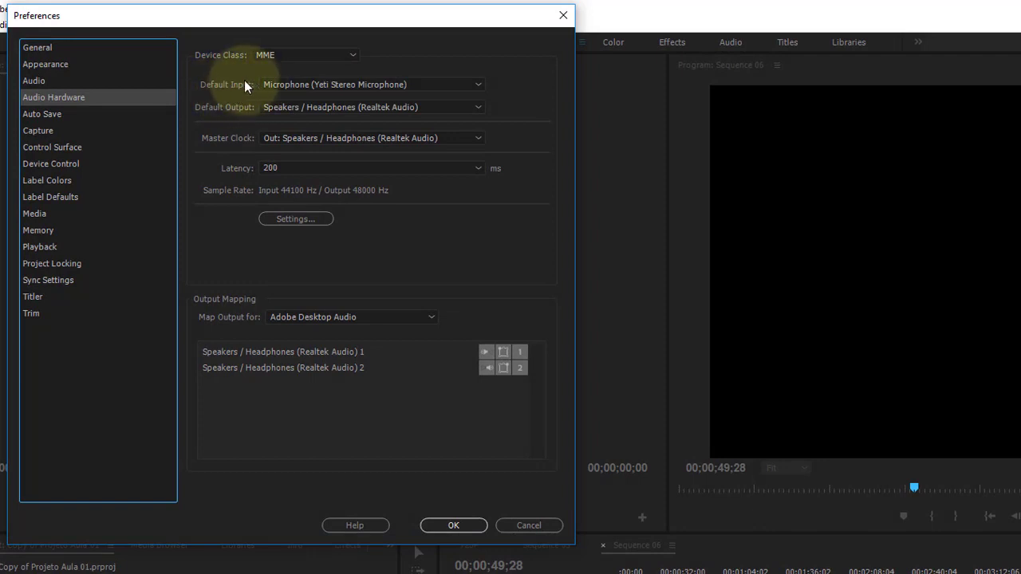
click(406, 85)
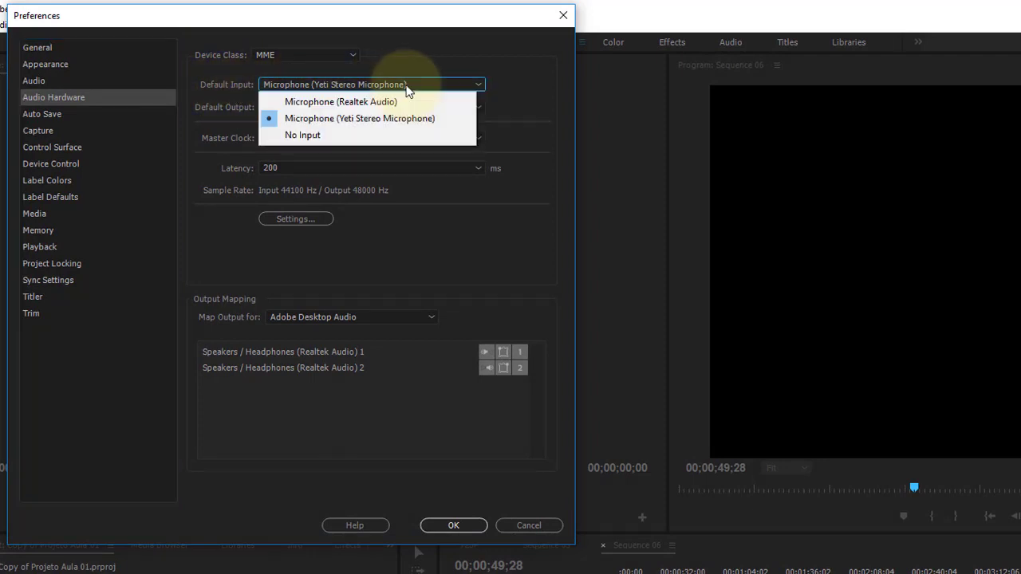
click(405, 85)
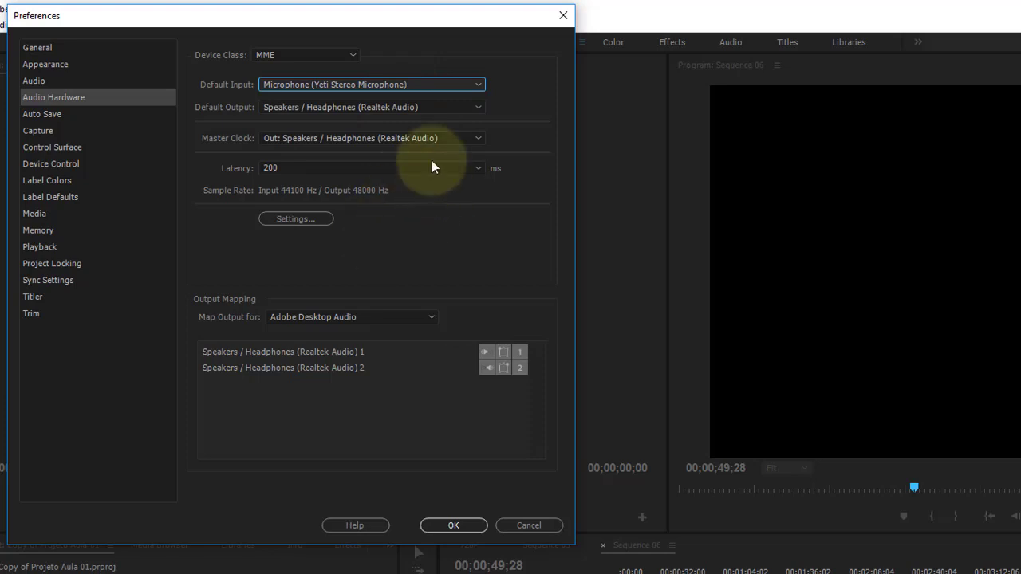
click(80, 114)
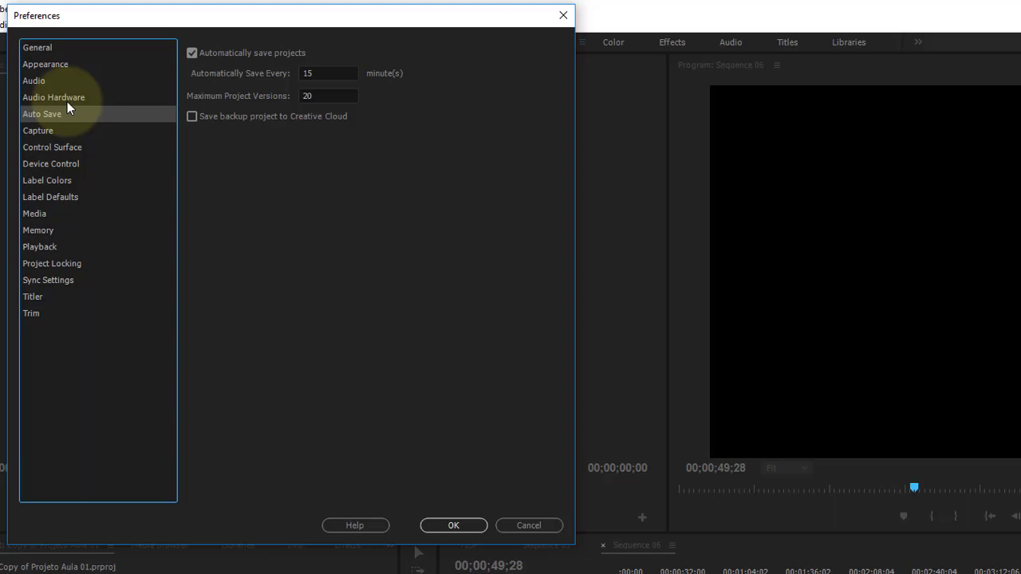
Change the auto-save interval from 15 to 5 minutes.
click(334, 72)
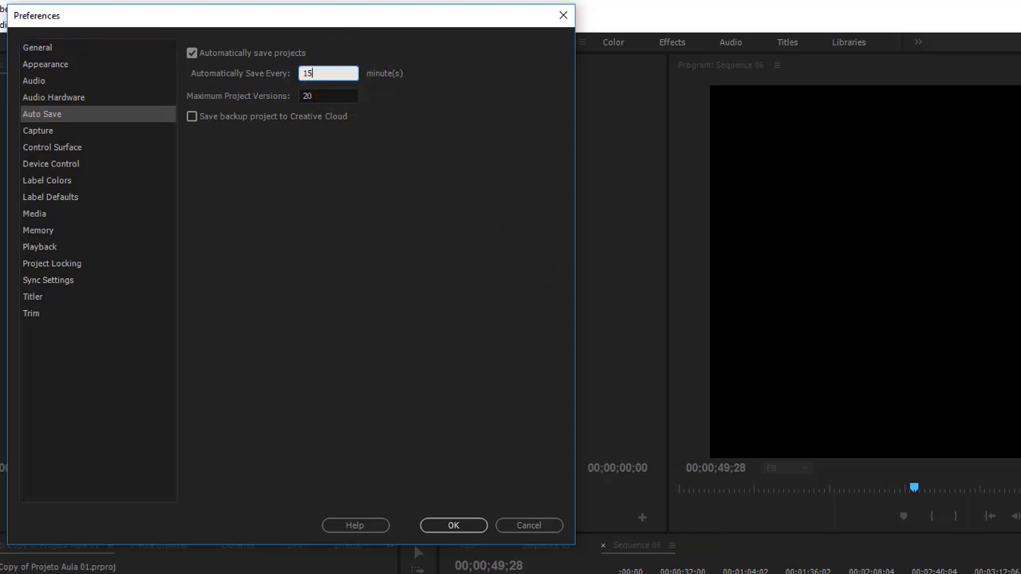
double_click(331, 72)
text(5)
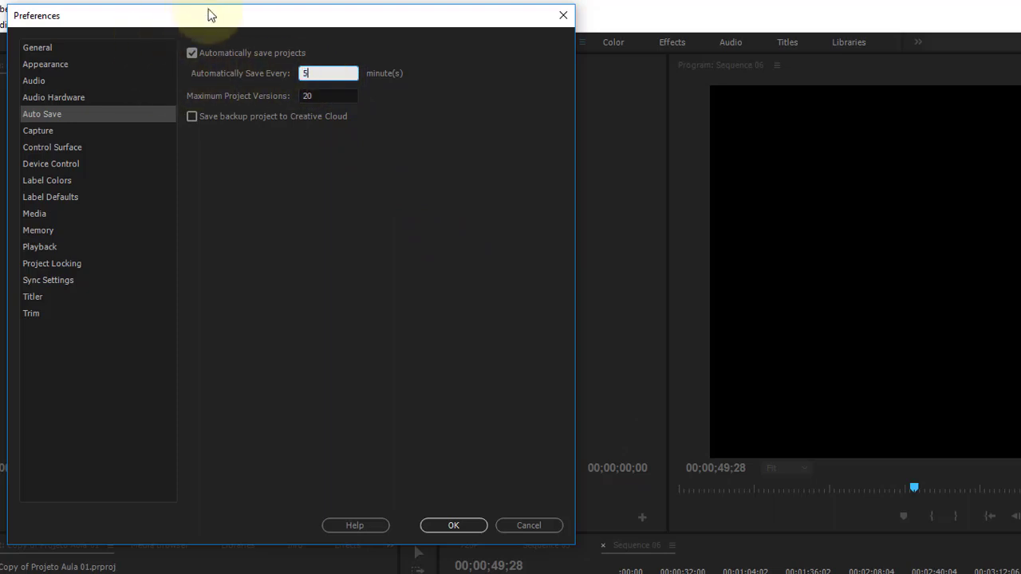
click(325, 95)
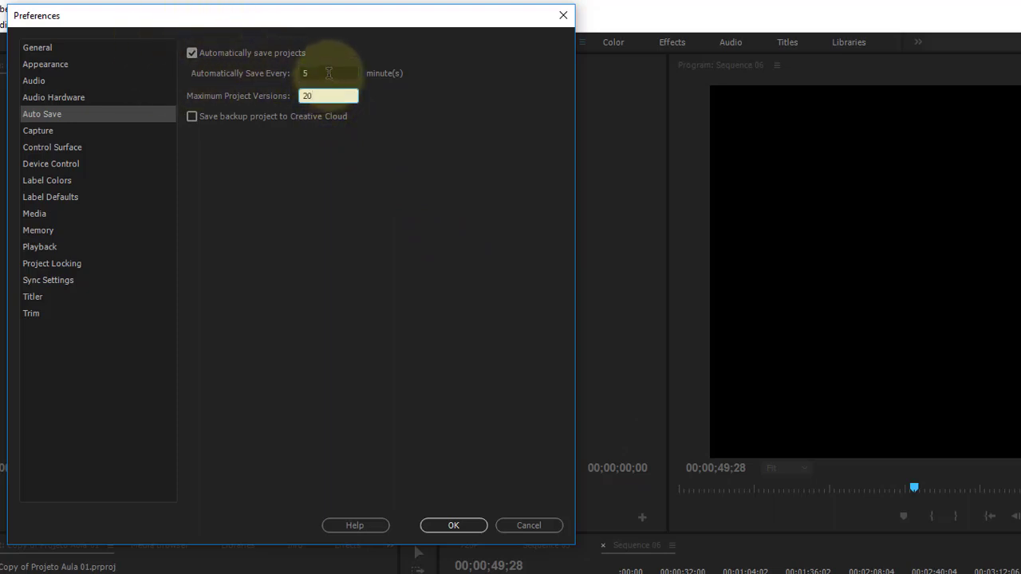
click(327, 73)
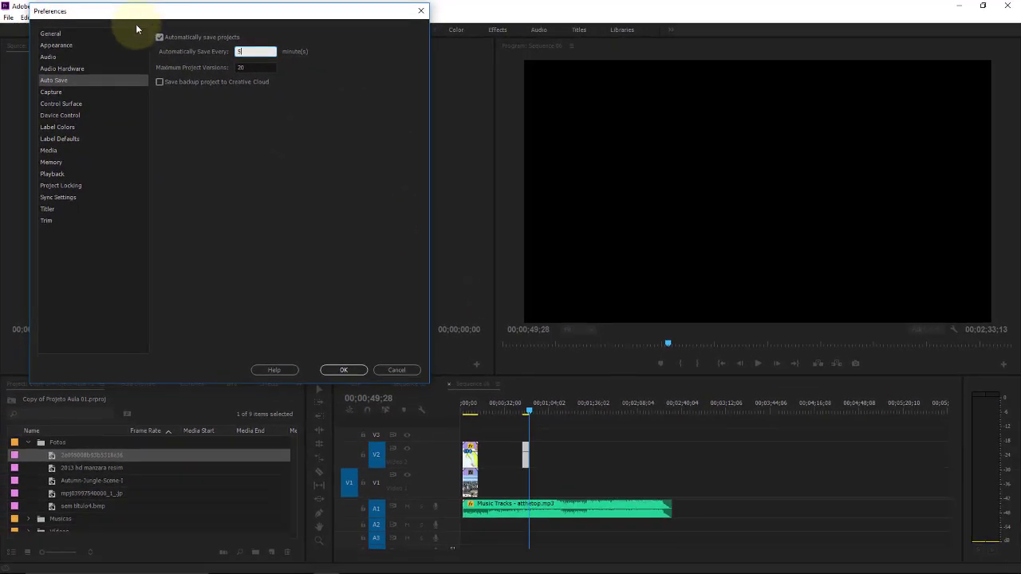
drag(136, 30, 145, 51)
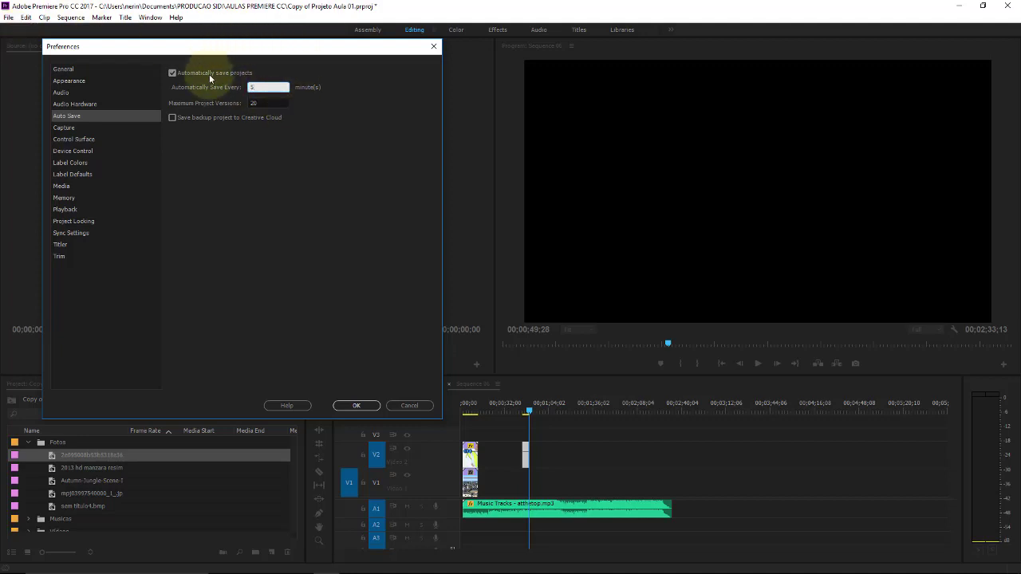
Review the 20 maximum project versions, then show the Capture preferences.
click(259, 102)
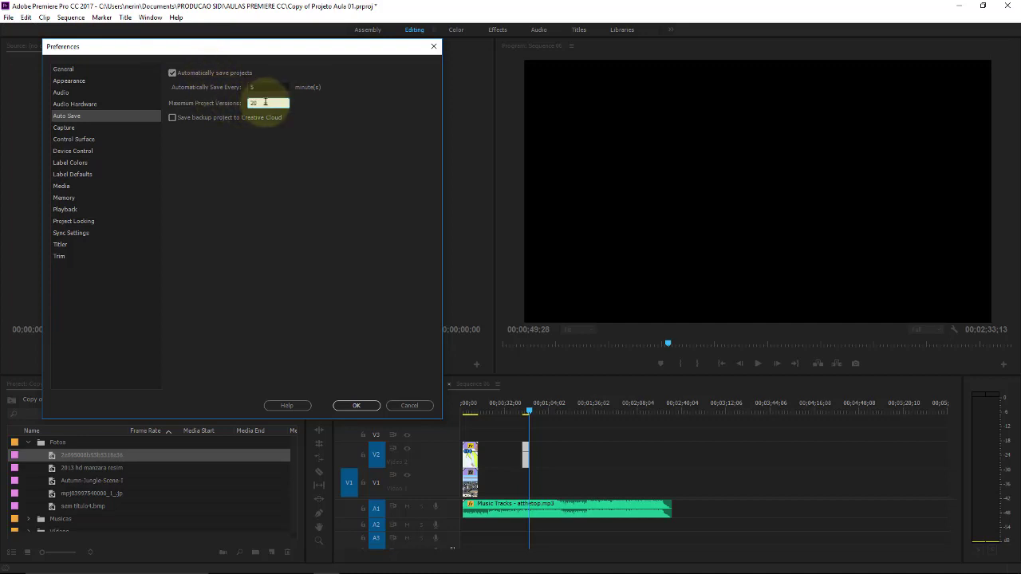
double_click(255, 102)
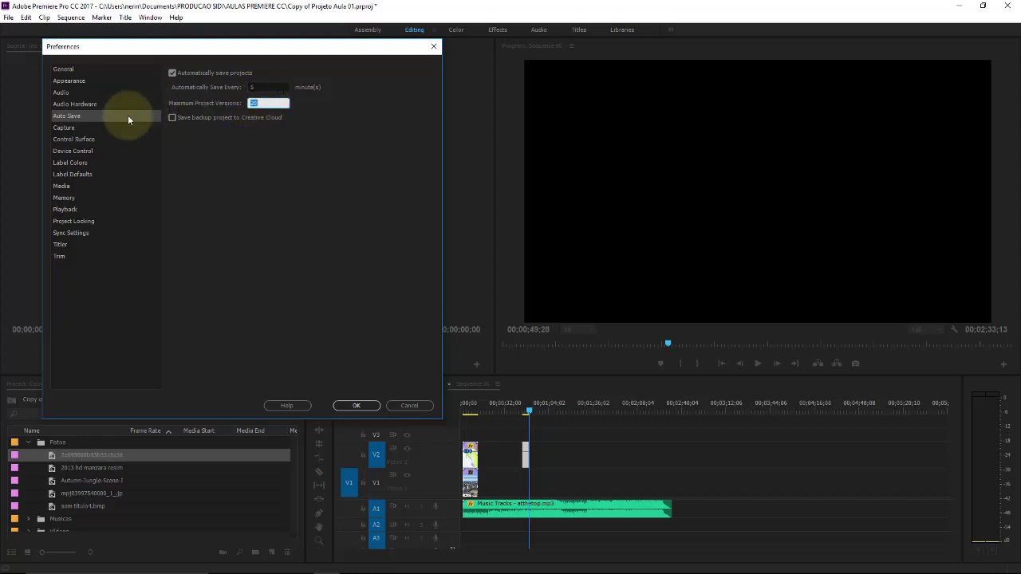
click(67, 128)
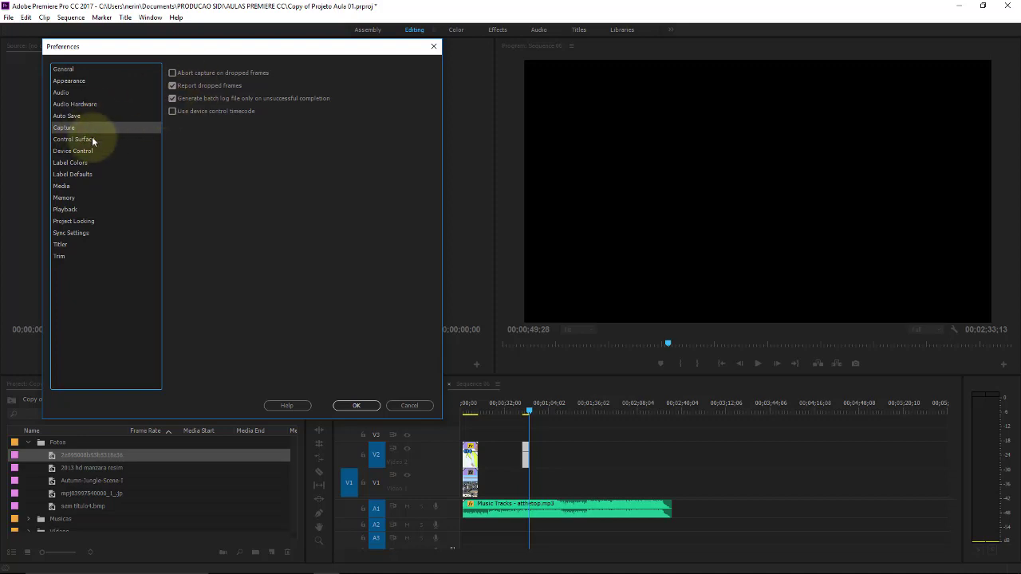
Step through Control Surface, Device Control and Label Colors down to the Media preferences.
click(92, 141)
click(90, 151)
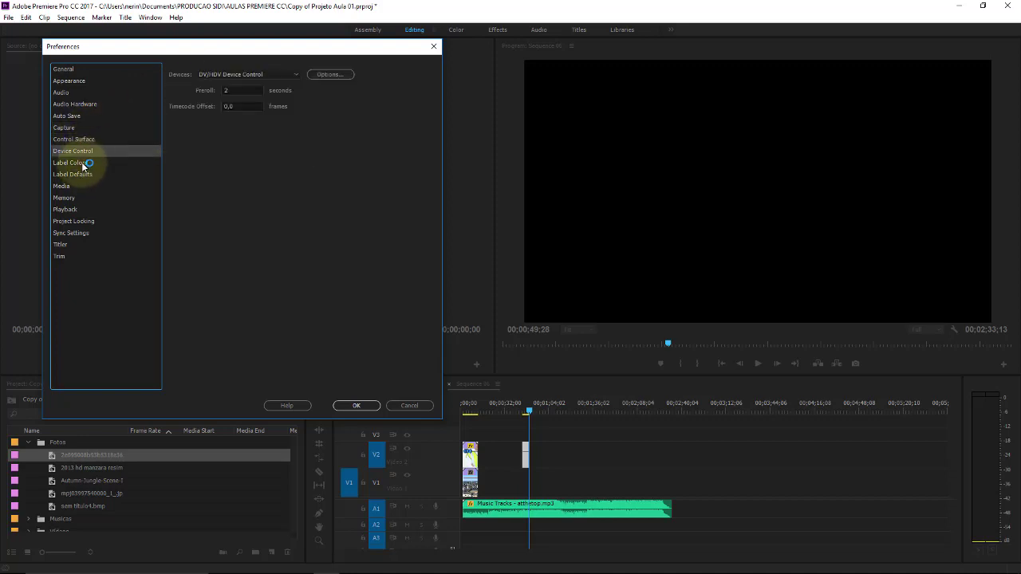
click(83, 165)
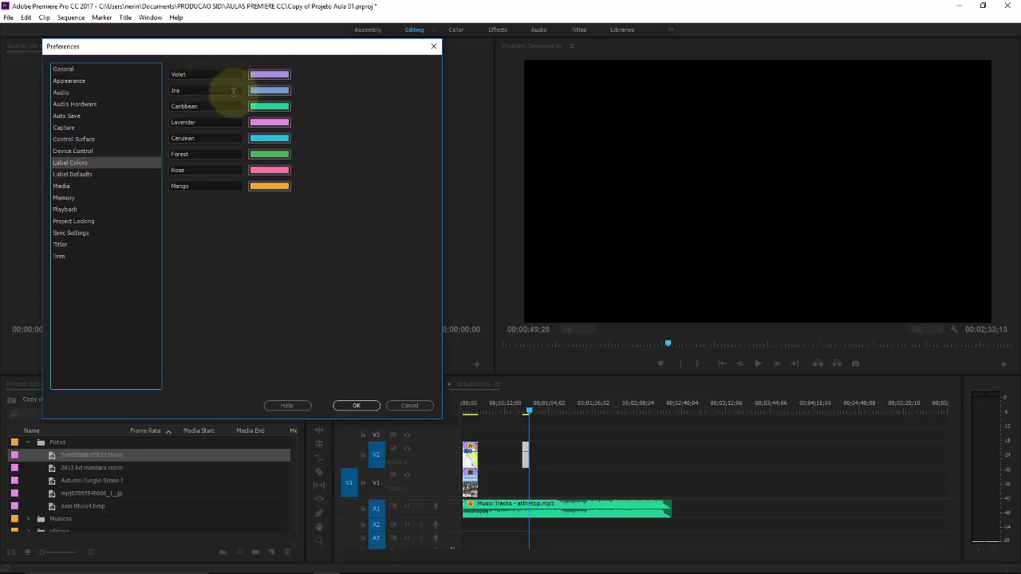
click(82, 174)
click(80, 186)
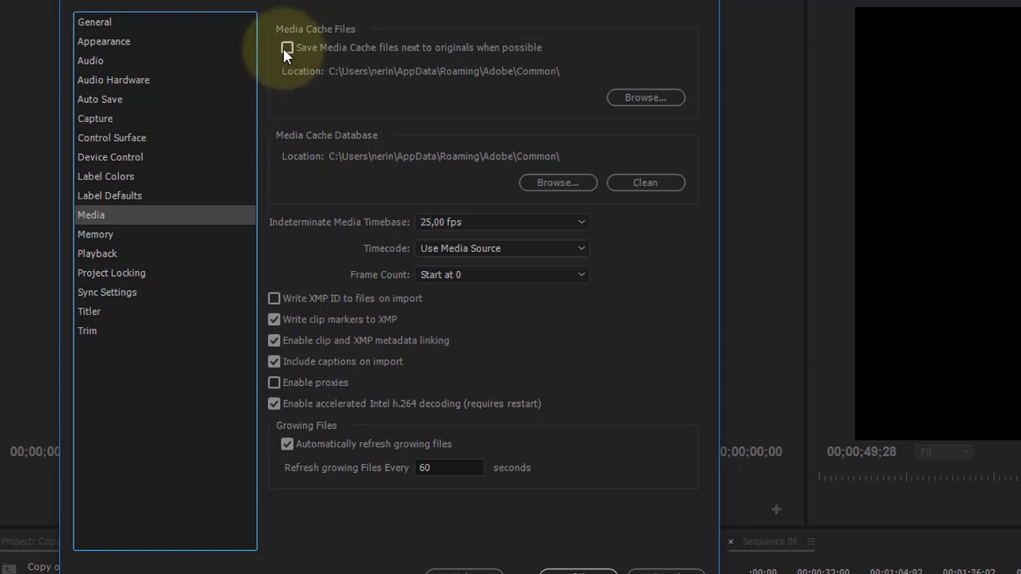
Clean the media cache database.
click(660, 187)
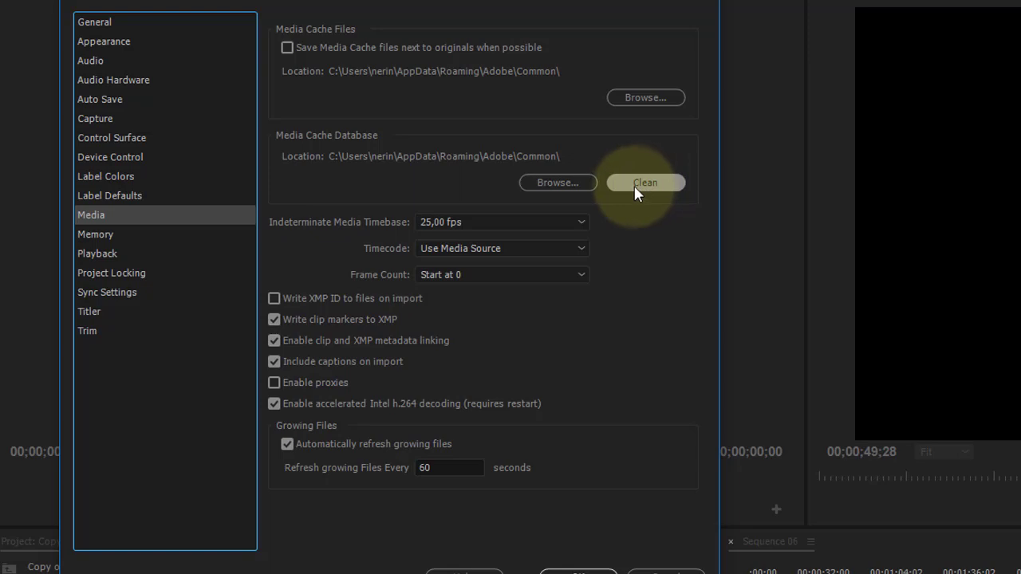
click(635, 188)
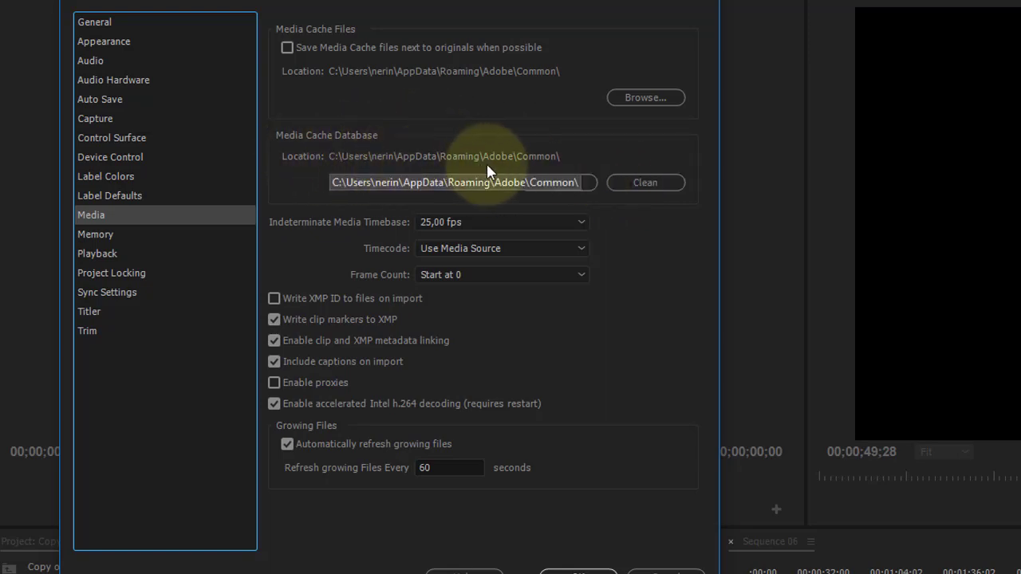
click(652, 187)
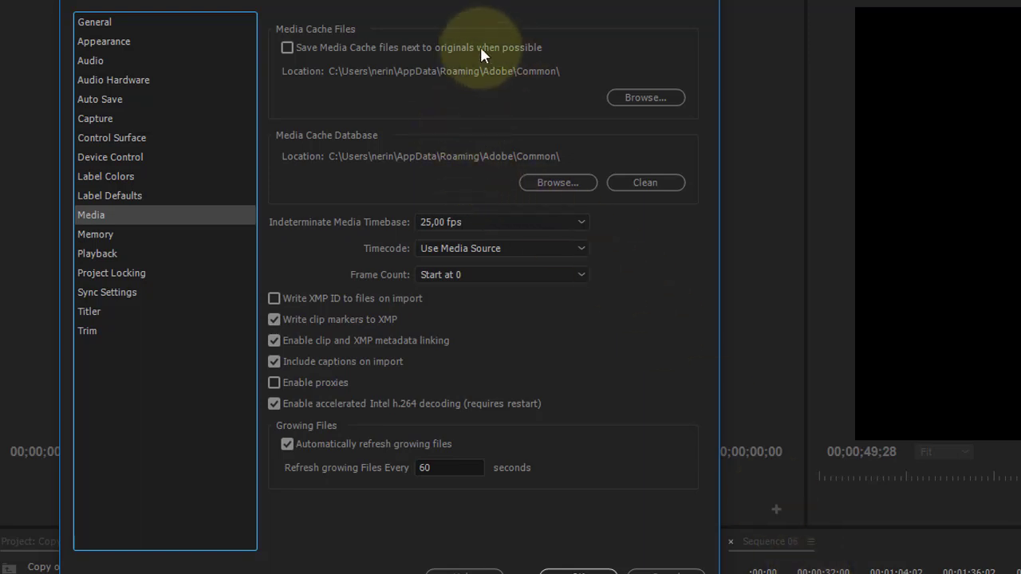
Toggle saving cache next to originals on and off, clean again, and view Memory settings.
click(624, 101)
click(300, 48)
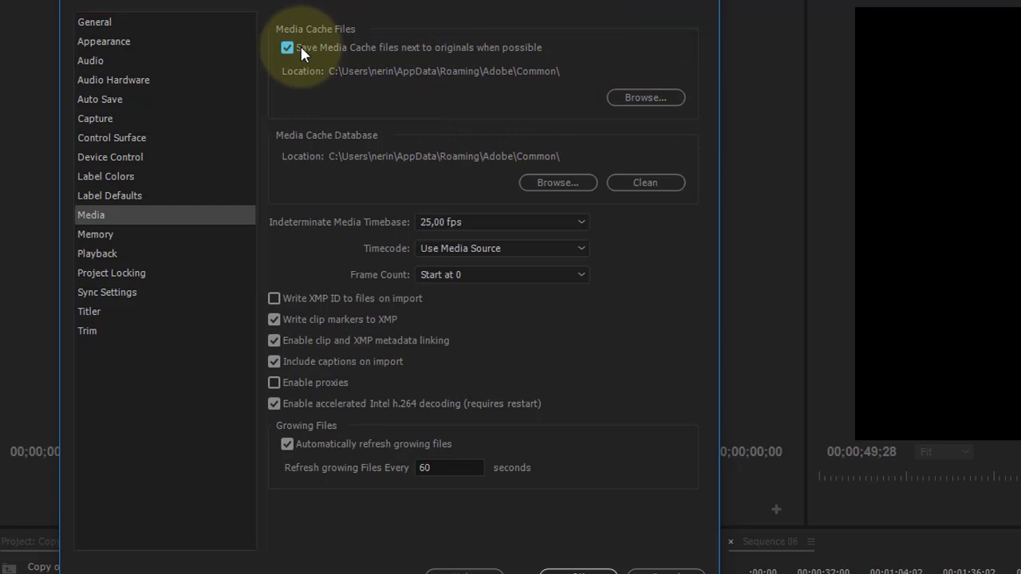
click(334, 45)
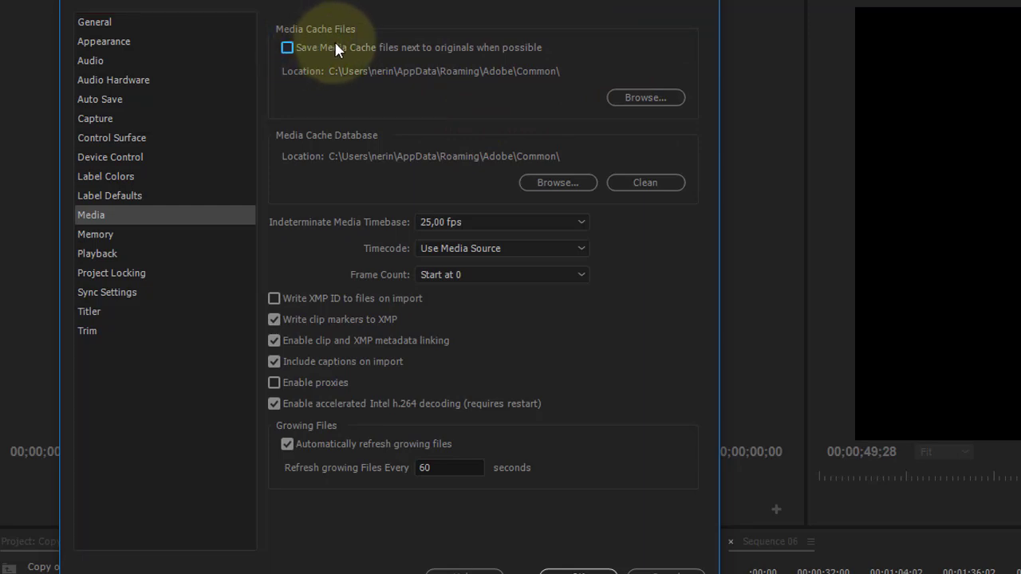
click(642, 183)
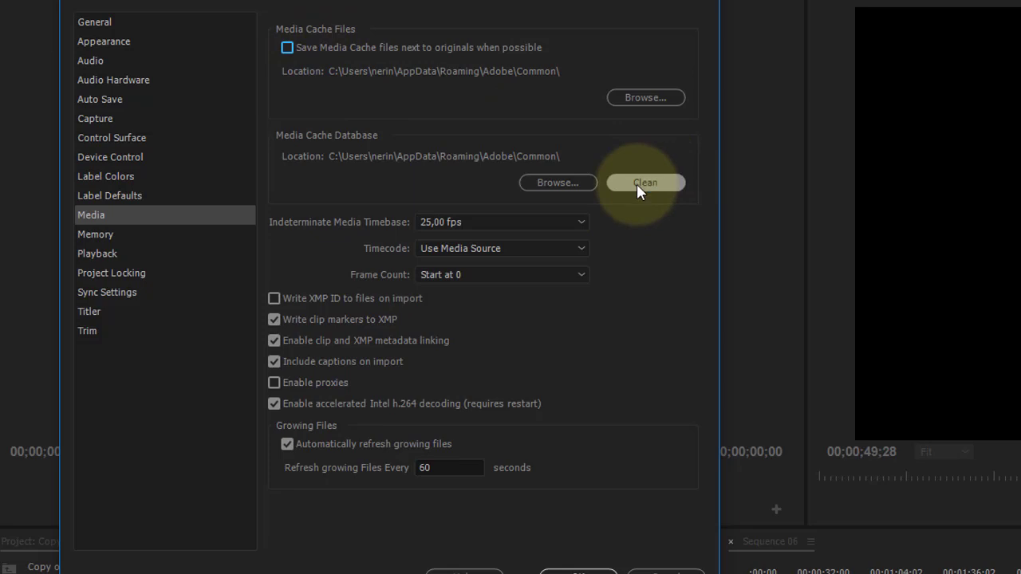
click(84, 235)
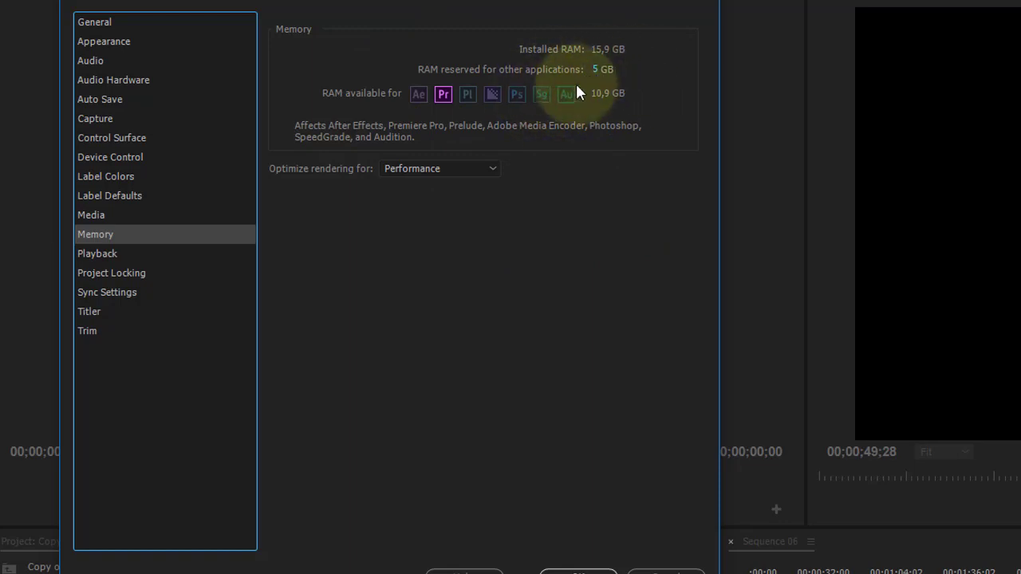
Leave rendering optimized for Performance after checking its options, then open Playback preferences.
click(483, 169)
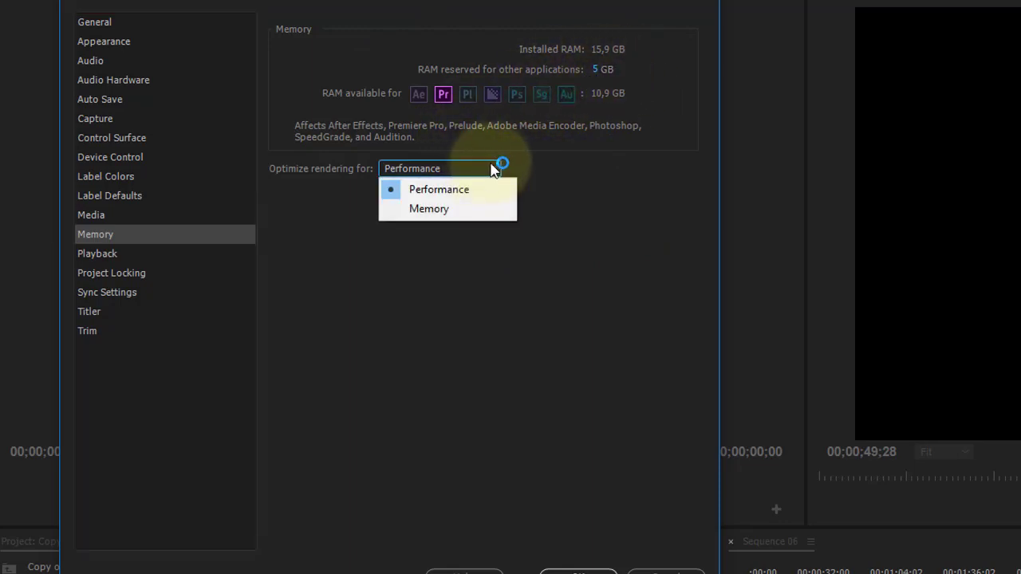
click(610, 171)
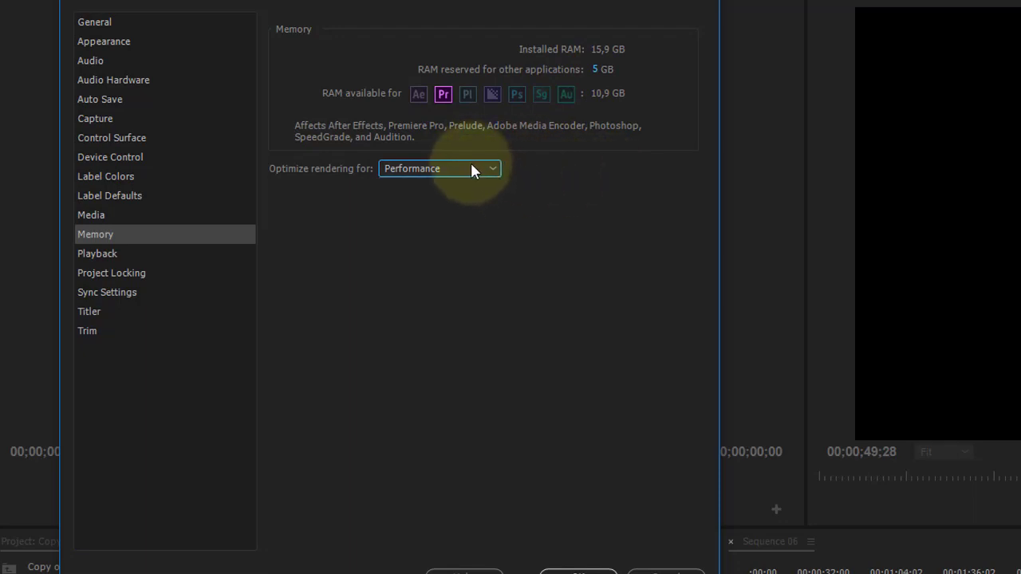
click(472, 168)
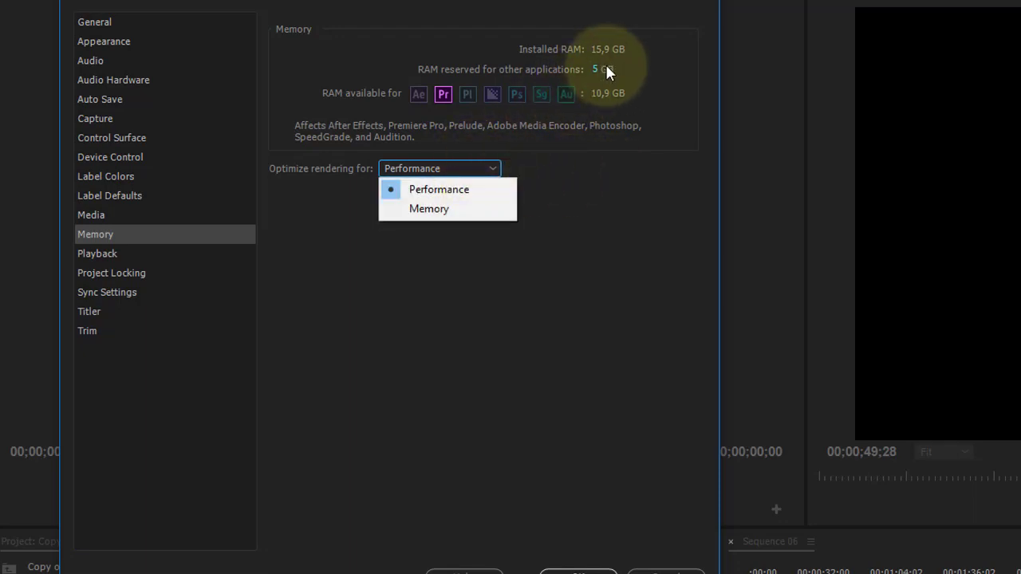
click(305, 213)
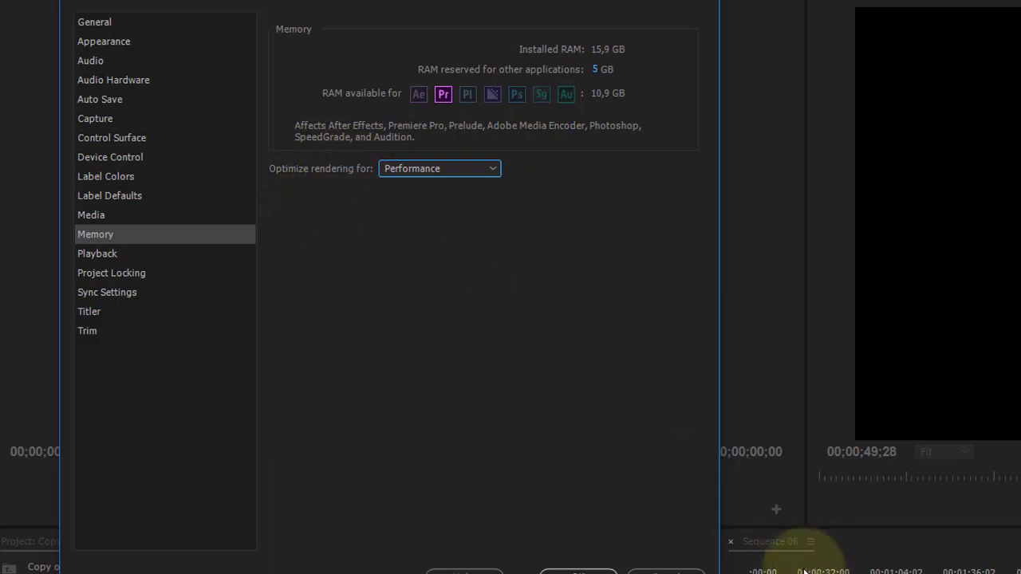
click(492, 168)
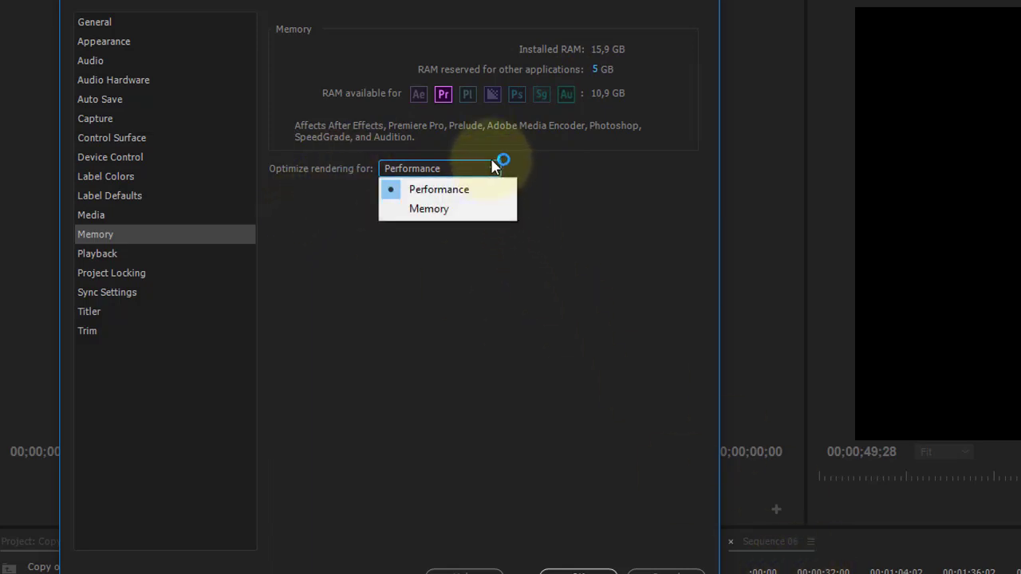
click(494, 167)
click(490, 171)
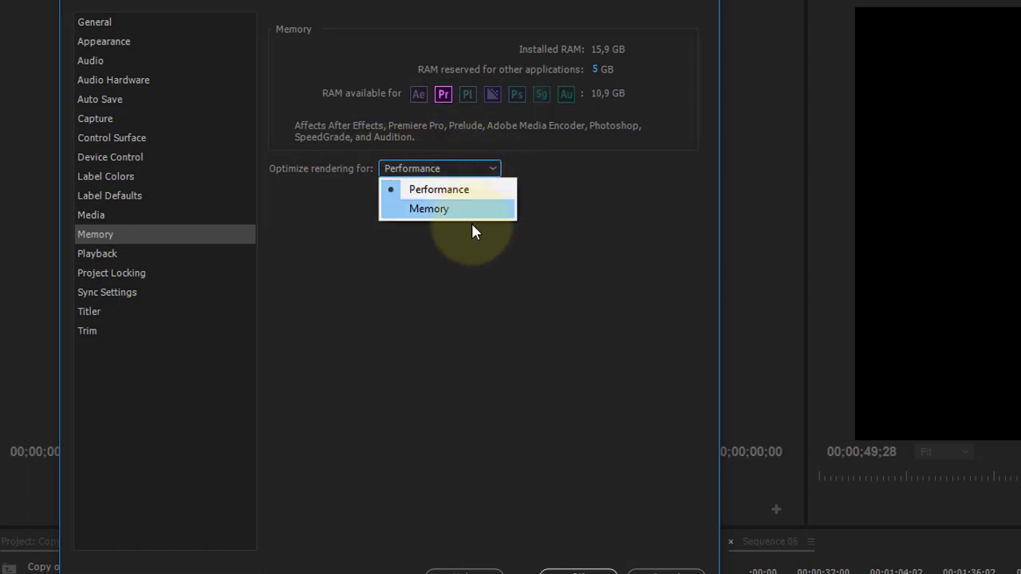
click(621, 295)
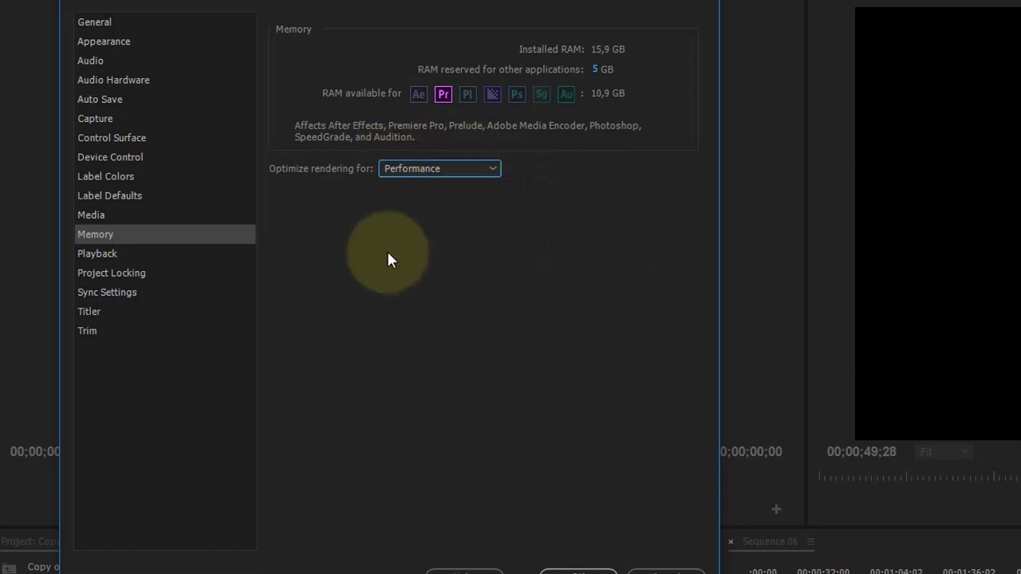
click(121, 253)
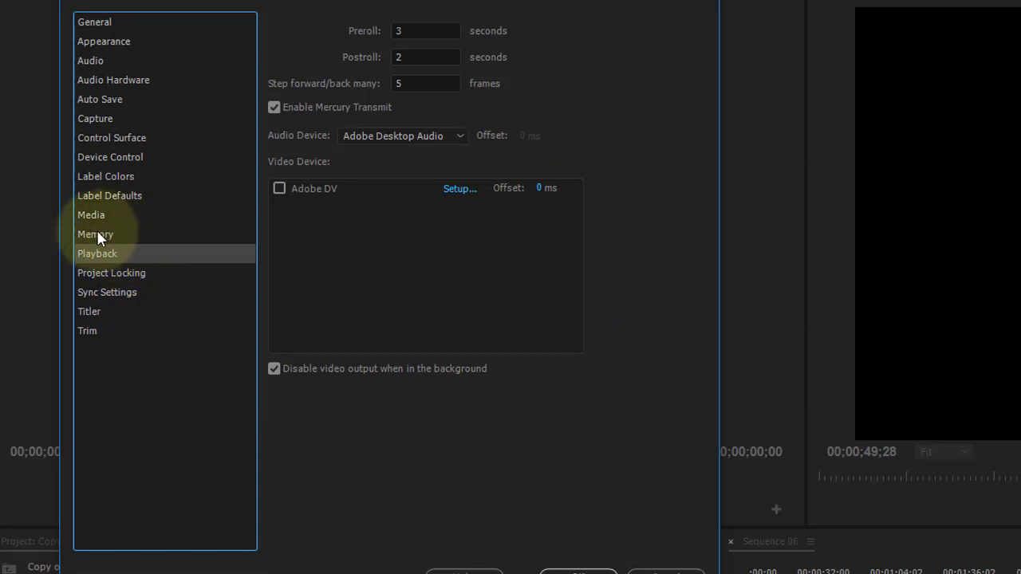
Review the Project Locking, Sync Settings, Titler, Trim, General and Appearance preferences, then accept them.
click(102, 274)
click(104, 293)
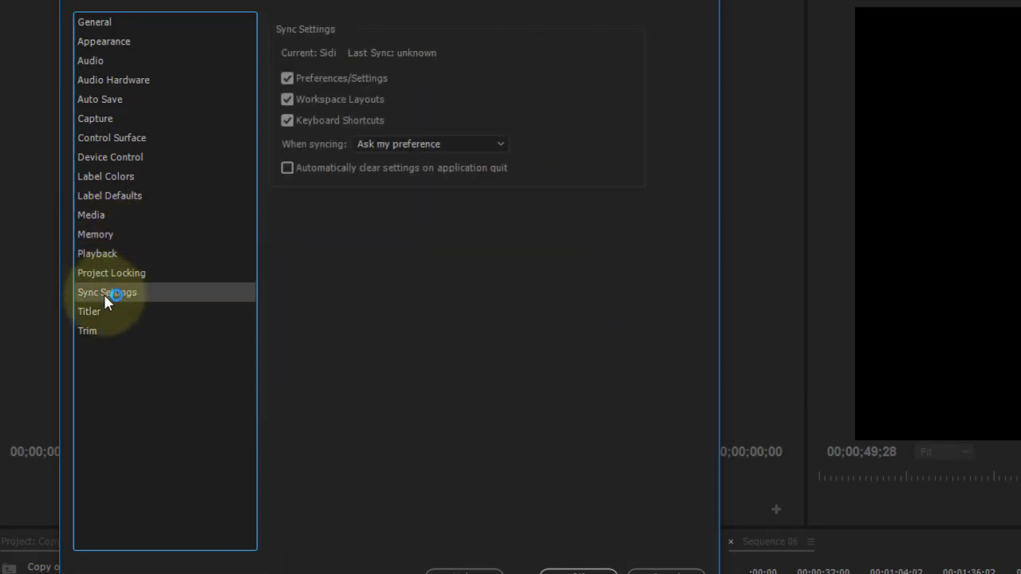
click(91, 312)
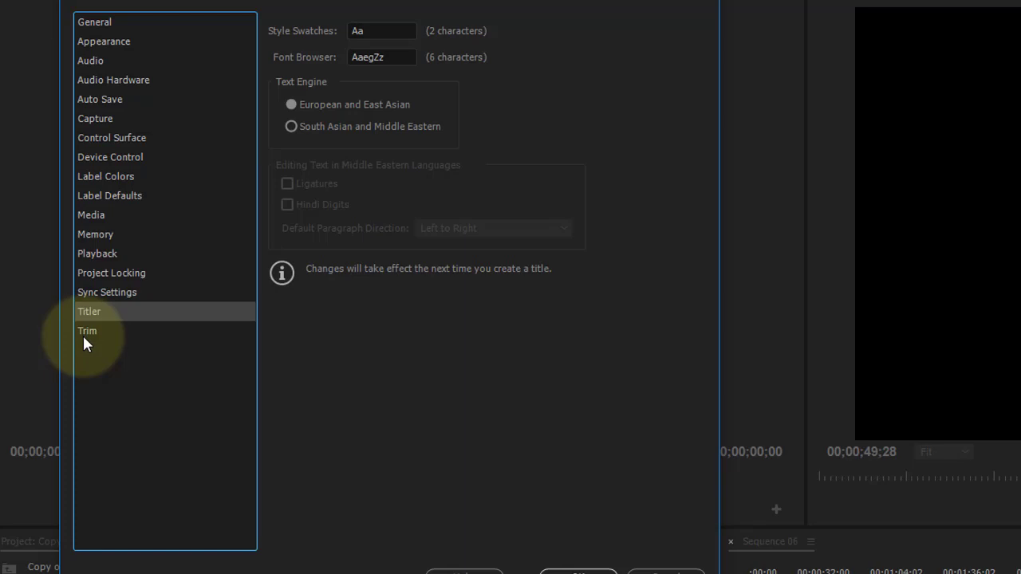
click(86, 333)
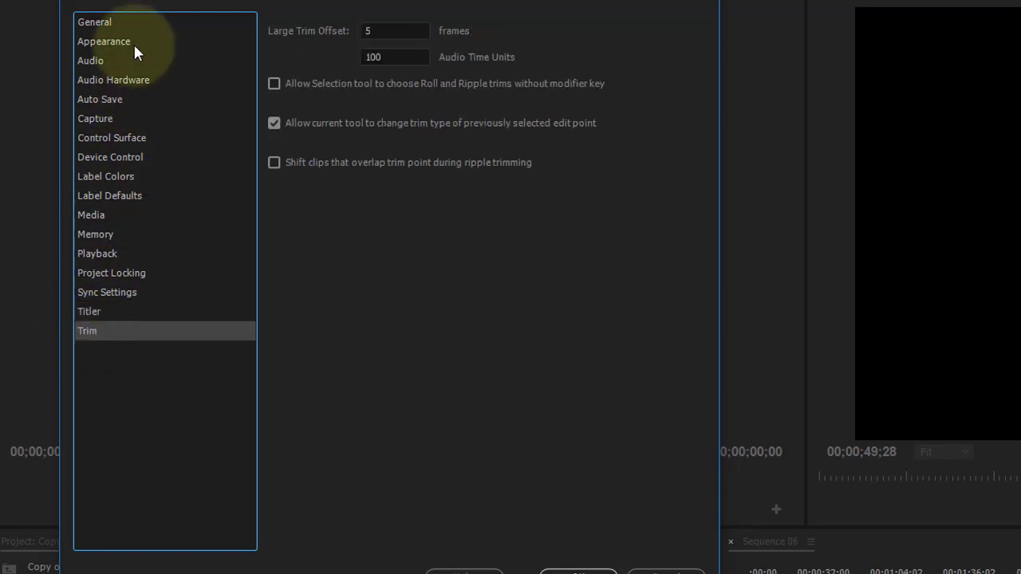
click(135, 22)
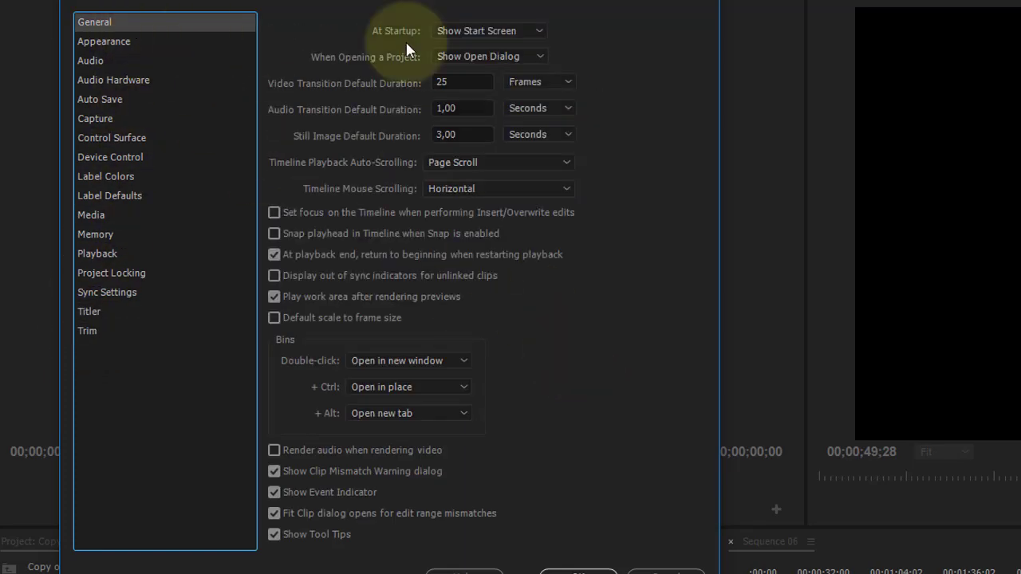
click(170, 40)
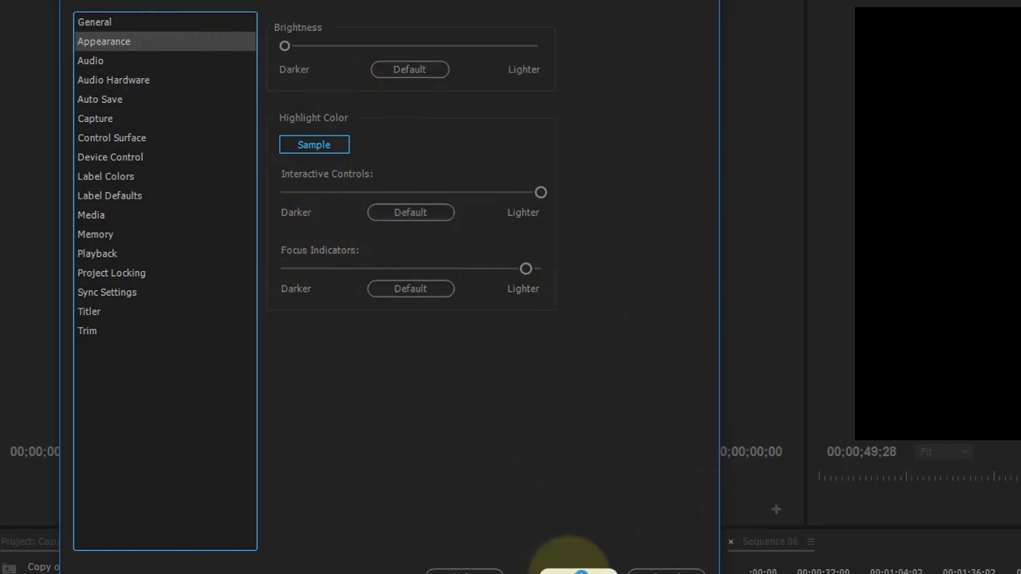
click(578, 568)
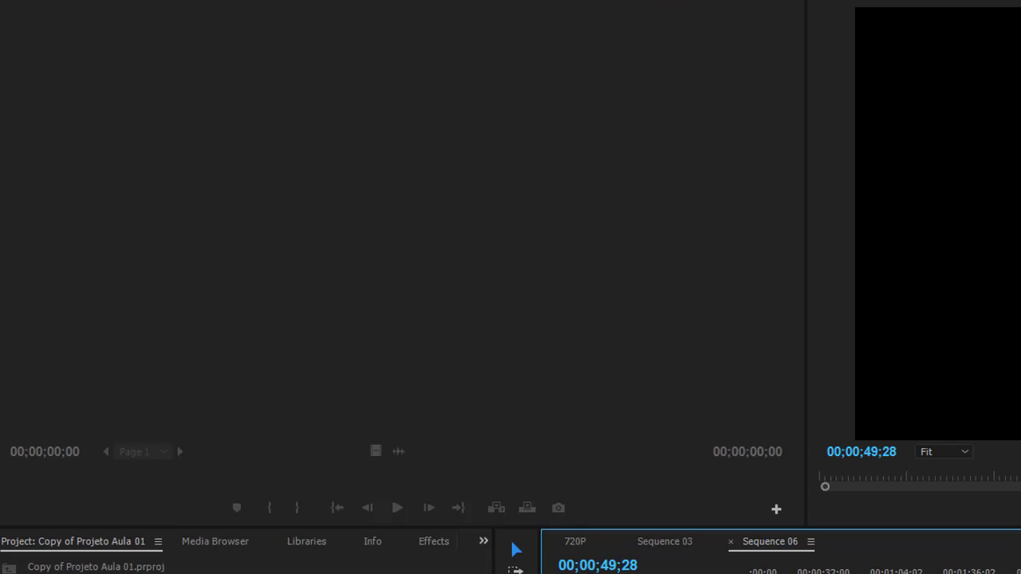
click(602, 1)
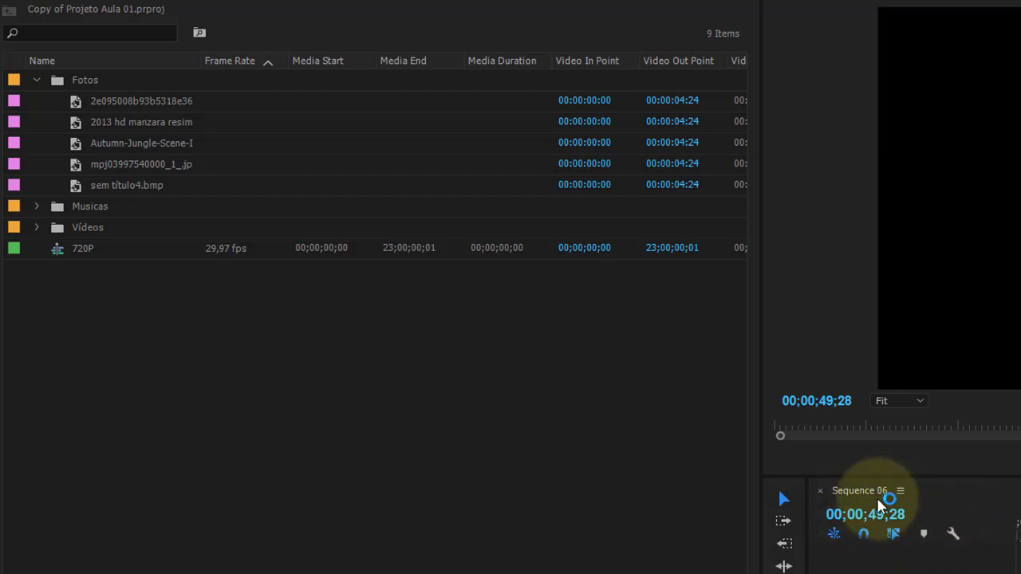
click(661, 4)
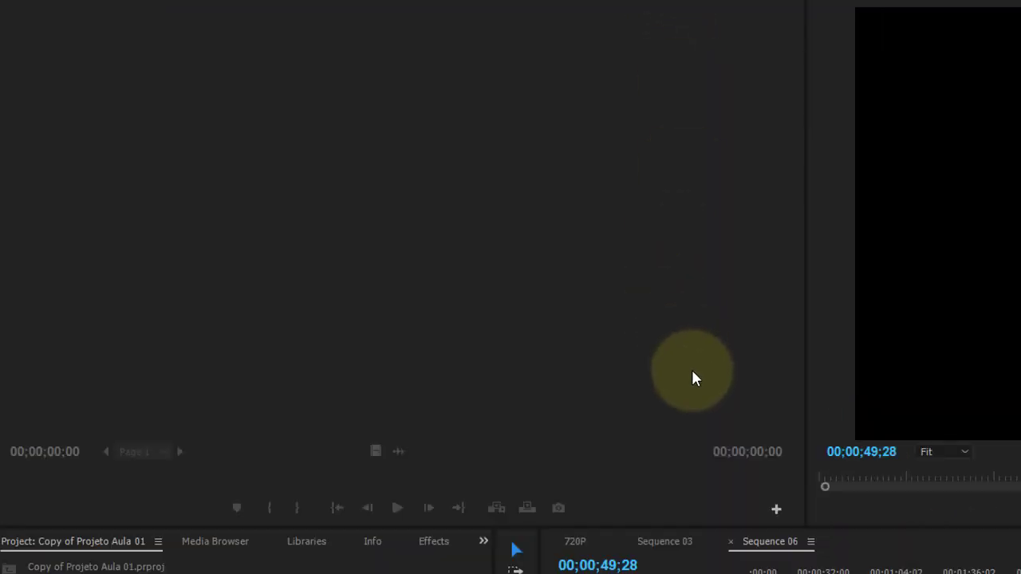